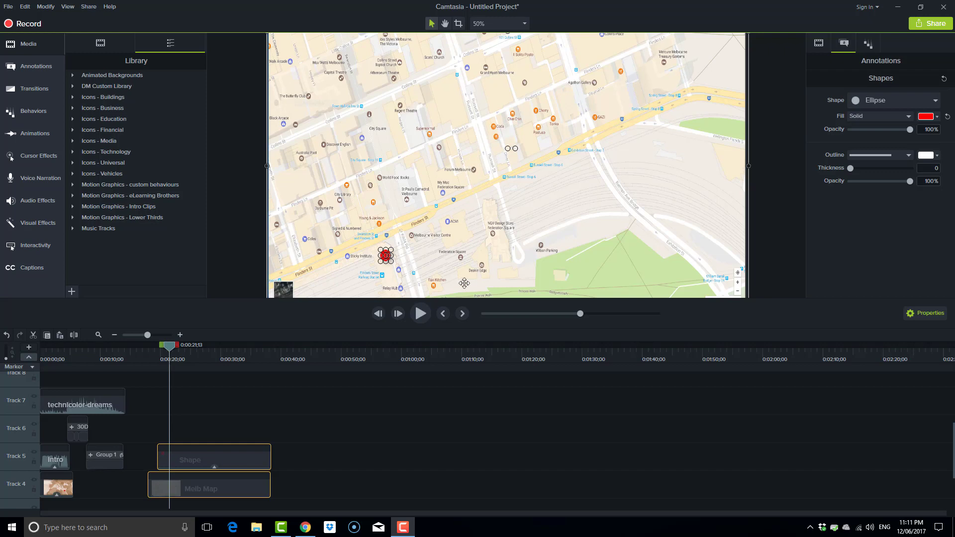
# Preview the map around 0:00:20, then bring up the Sketch Motion annotation shapes.
pyautogui.moveTo(166, 347)
pyautogui.mouseDown()
pyautogui.moveTo(153, 347)
pyautogui.moveTo(167, 354)
pyautogui.mouseUp()
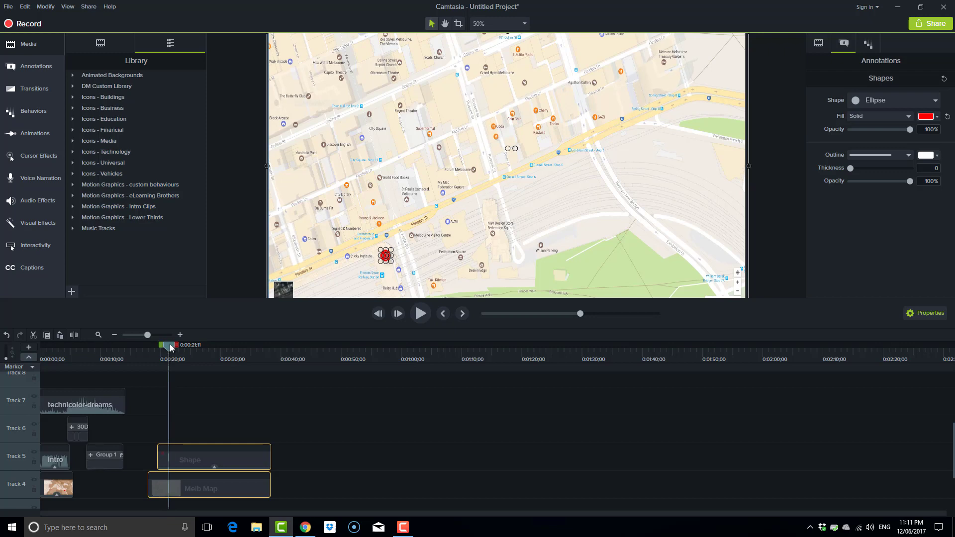
pyautogui.click(47, 68)
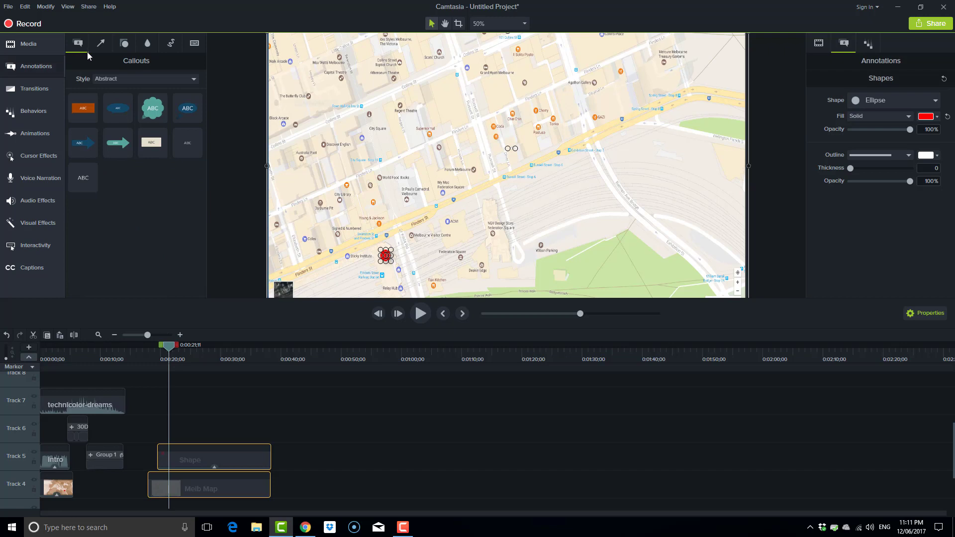
pyautogui.click(172, 43)
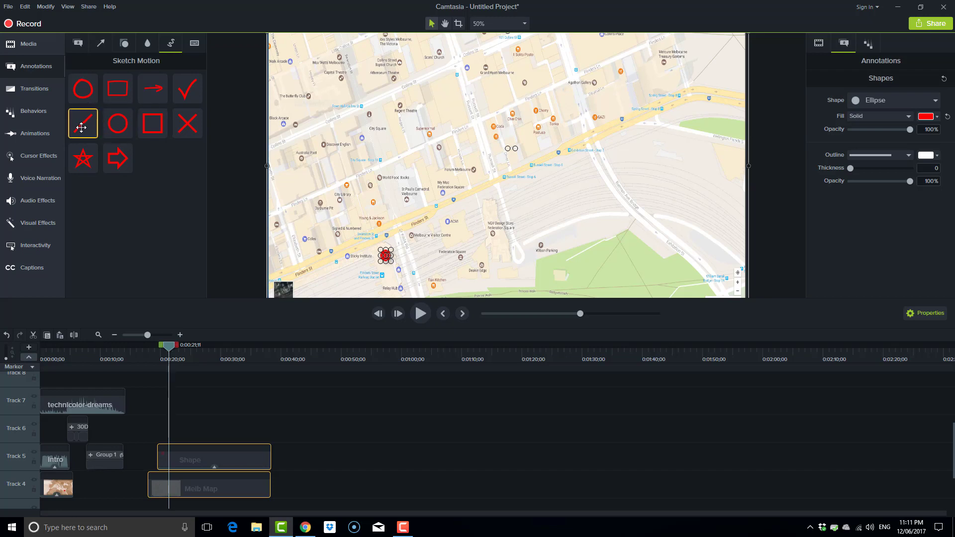
# Add a Sketch Motion straight line on Track 6 and set its thickness to 18.
pyautogui.moveTo(81, 128)
pyautogui.mouseDown()
pyautogui.moveTo(166, 302)
pyautogui.moveTo(174, 425)
pyautogui.moveTo(163, 429)
pyautogui.mouseUp()
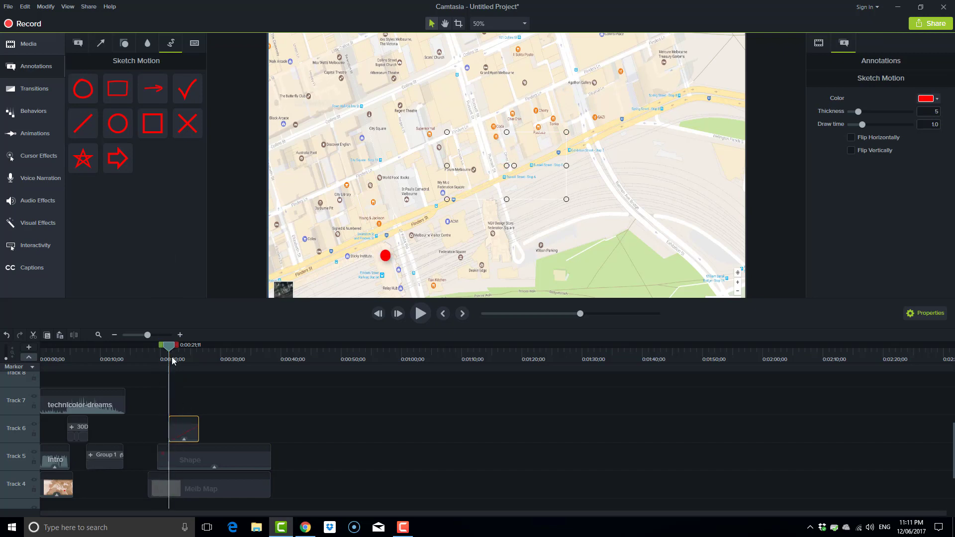
pyautogui.moveTo(173, 361); pyautogui.dragTo(175, 348)
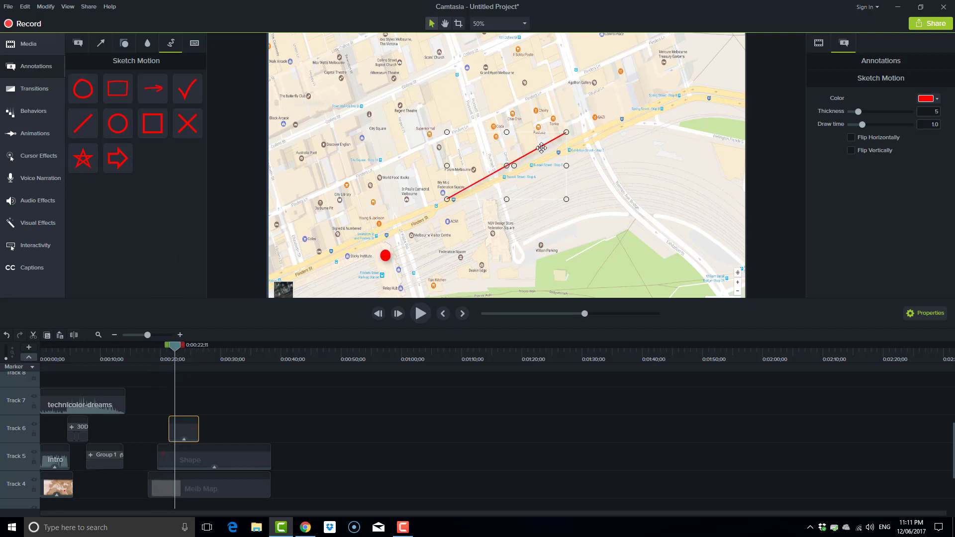
pyautogui.moveTo(530, 154)
pyautogui.mouseDown()
pyautogui.moveTo(466, 186)
pyautogui.moveTo(484, 182)
pyautogui.mouseUp()
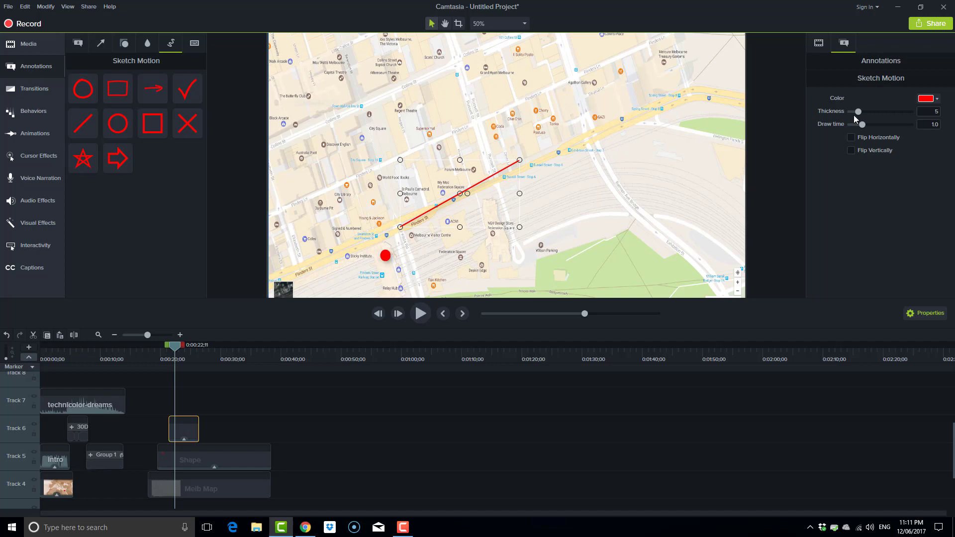
pyautogui.moveTo(860, 111); pyautogui.dragTo(918, 112)
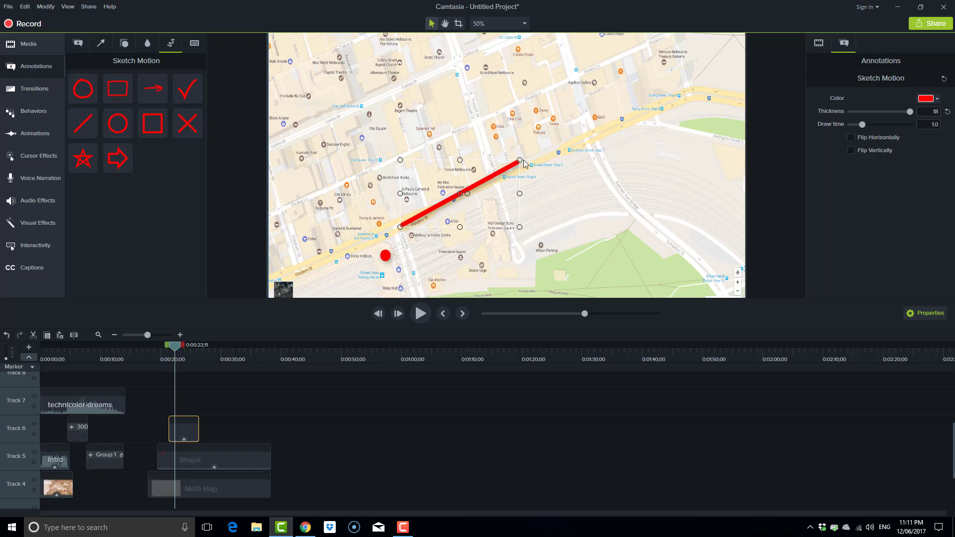
# Shorten the red line to a short stub and place it beside the red start dot.
pyautogui.moveTo(520, 160); pyautogui.dragTo(418, 218)
pyautogui.click(438, 218)
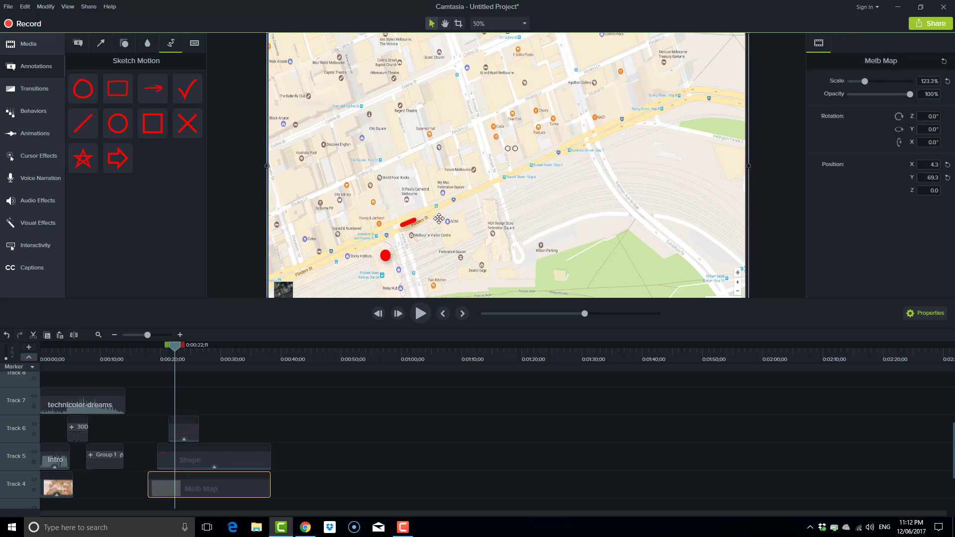
pyautogui.click(409, 223)
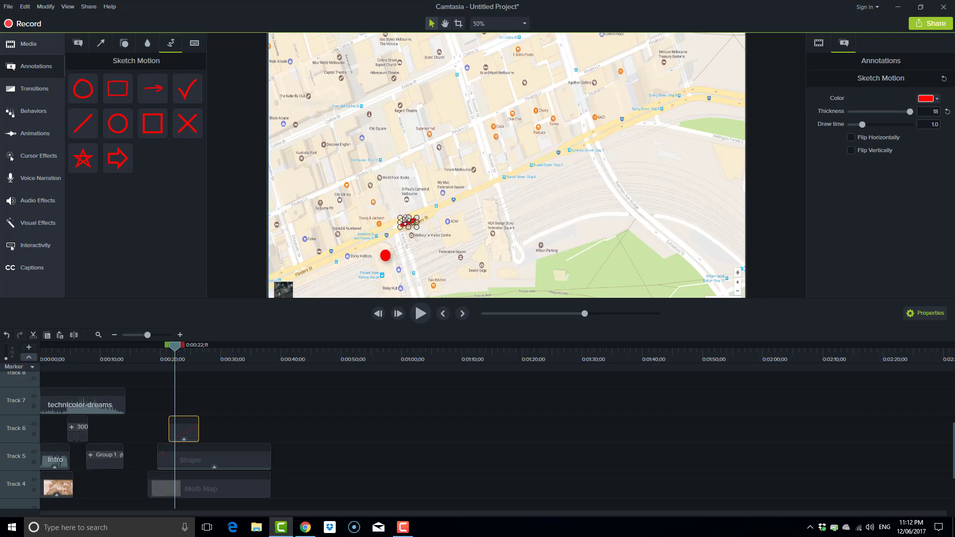
pyautogui.moveTo(405, 222)
pyautogui.mouseDown()
pyautogui.moveTo(396, 247)
pyautogui.moveTo(406, 244)
pyautogui.mouseUp()
pyautogui.click(450, 247)
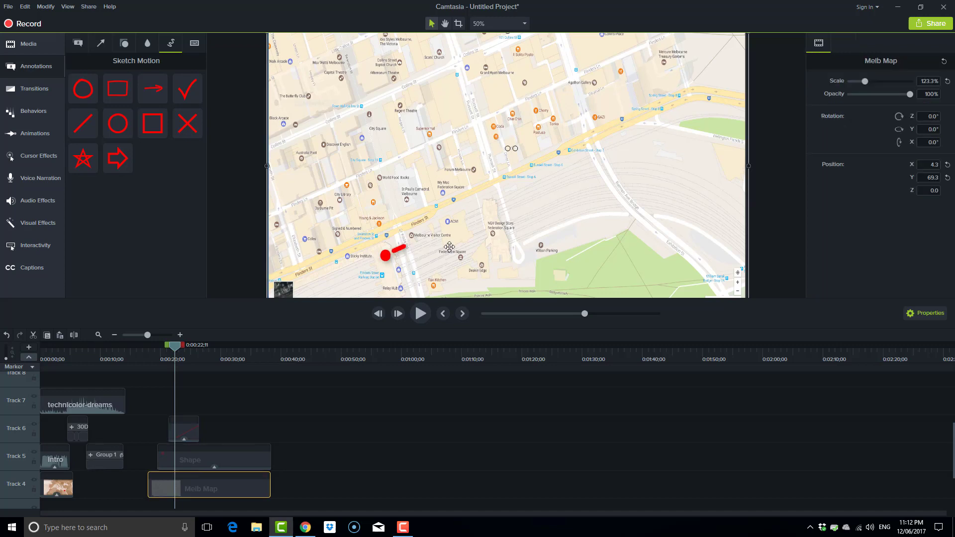
pyautogui.click(401, 248)
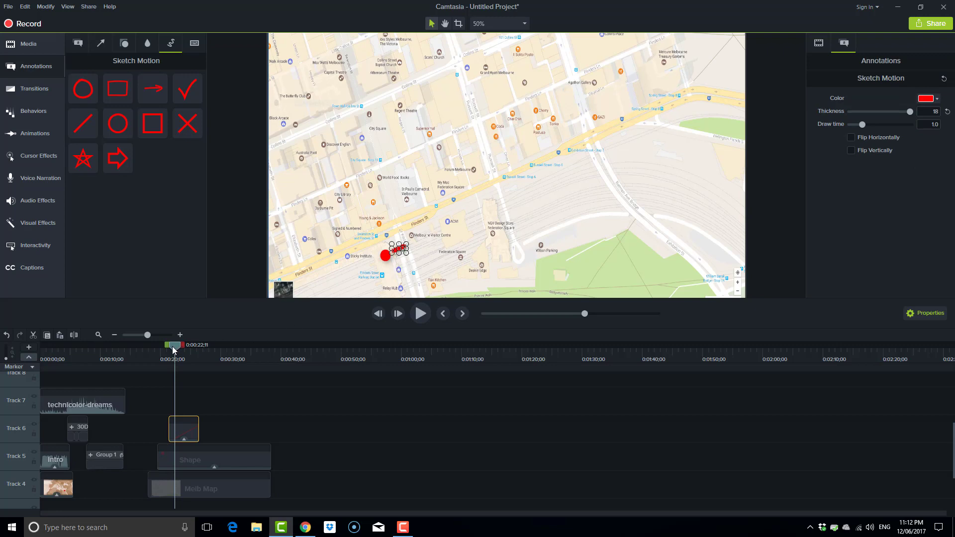
# Preview the animation from just before the red line draws.
pyautogui.moveTo(173, 347); pyautogui.dragTo(148, 347)
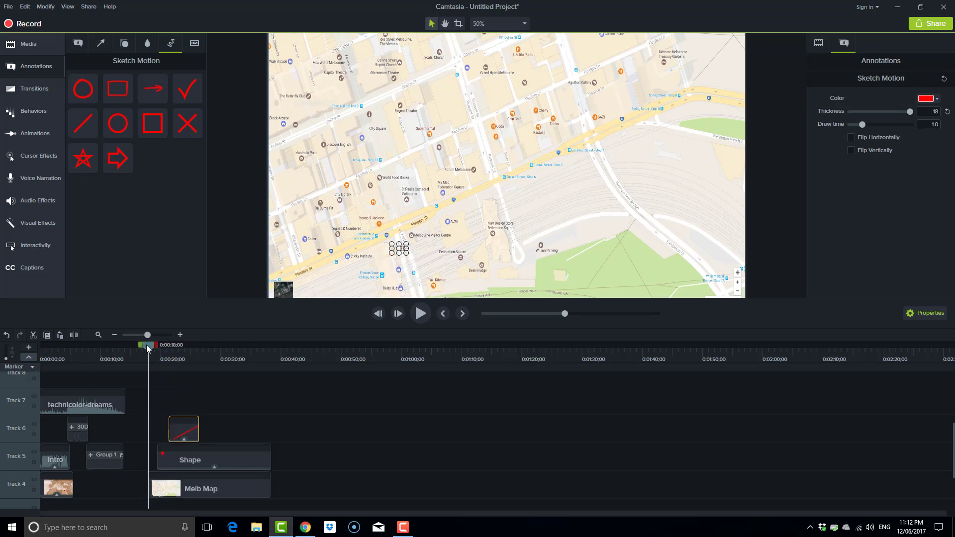
pyautogui.press('space')
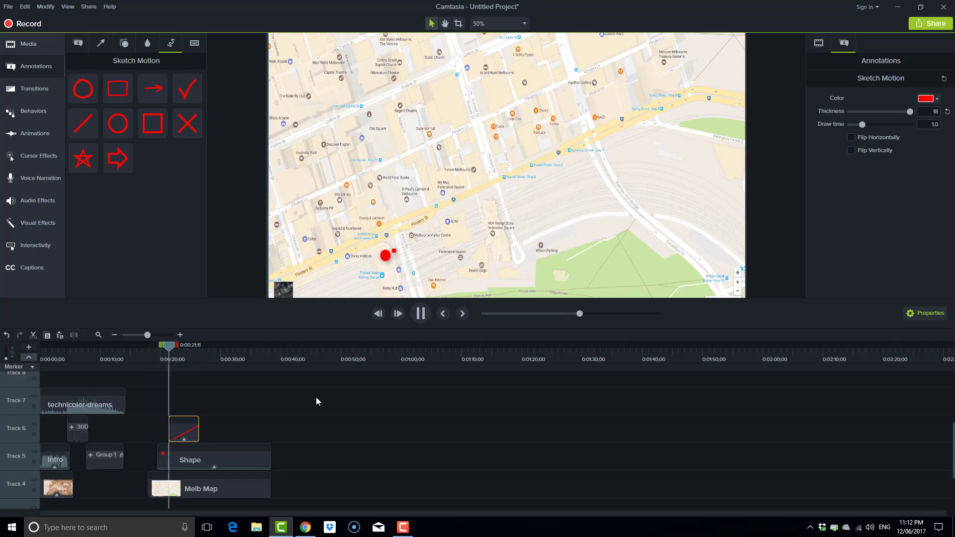
pyautogui.press('space')
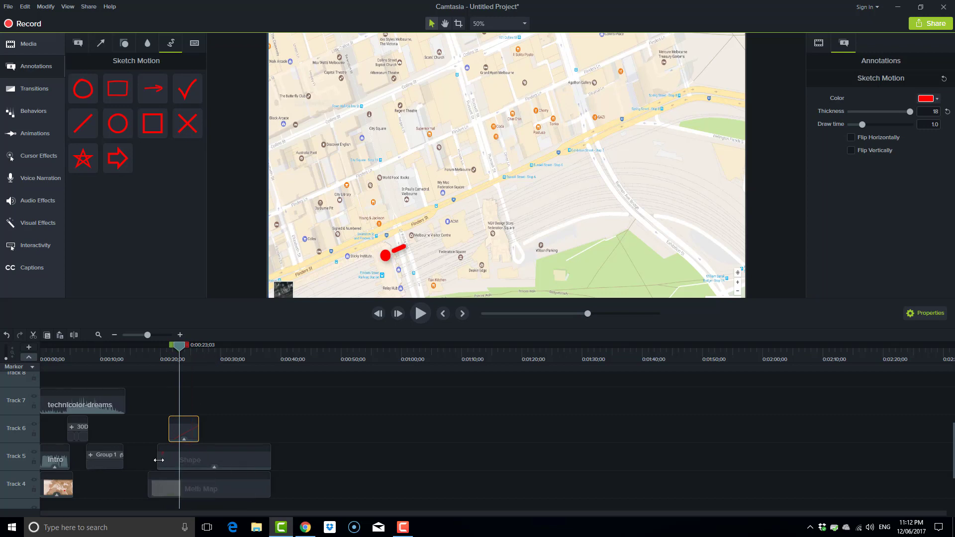
# Start the red dot's Shape clip earlier and slide the sketch line clip left to match.
pyautogui.moveTo(157, 461); pyautogui.dragTo(153, 461)
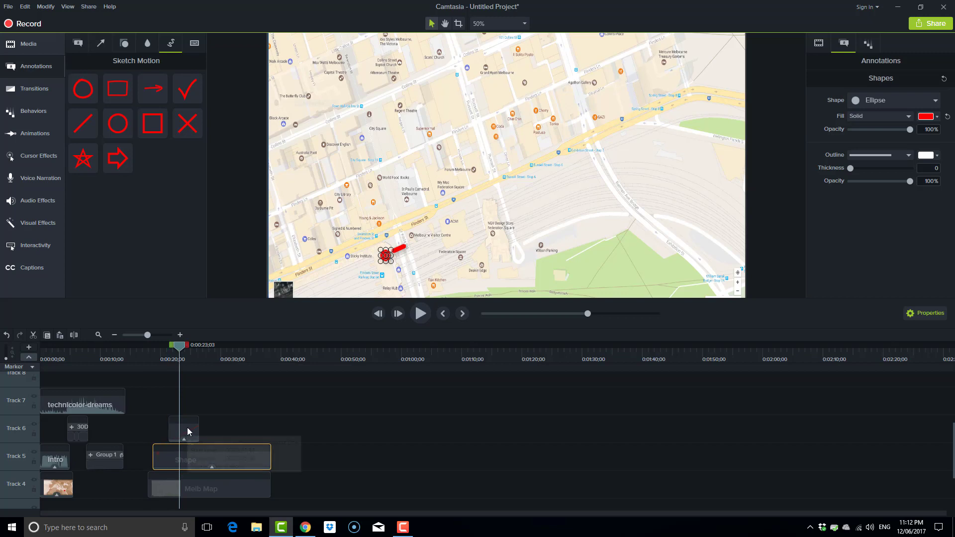
pyautogui.moveTo(187, 428); pyautogui.dragTo(176, 428)
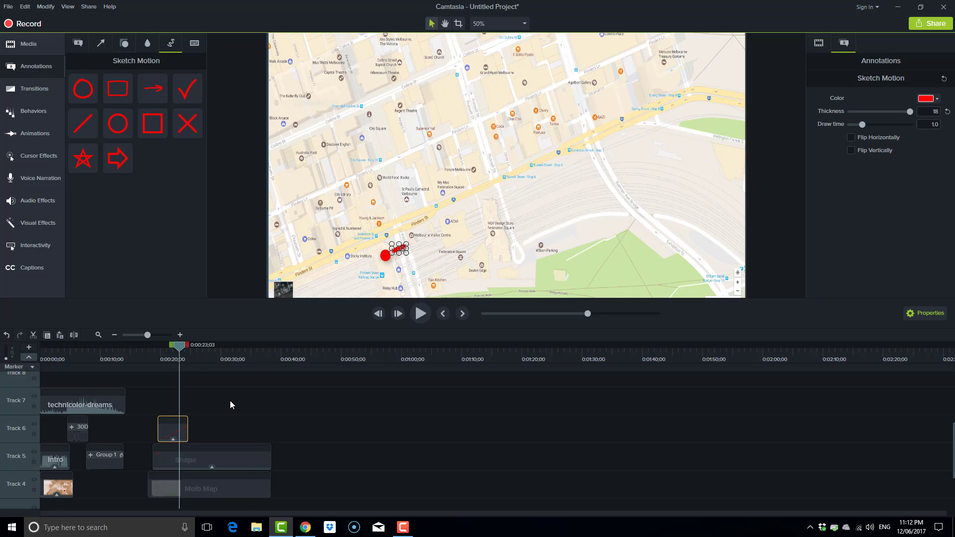
pyautogui.click(818, 44)
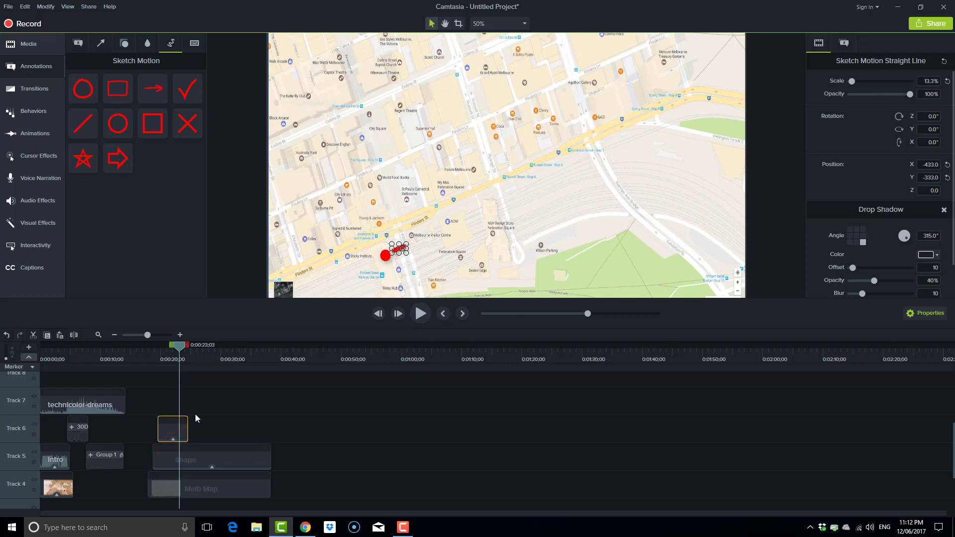
# Set the red sketch line's draw time to 0.2 and preview how quickly it appears.
pyautogui.click(846, 44)
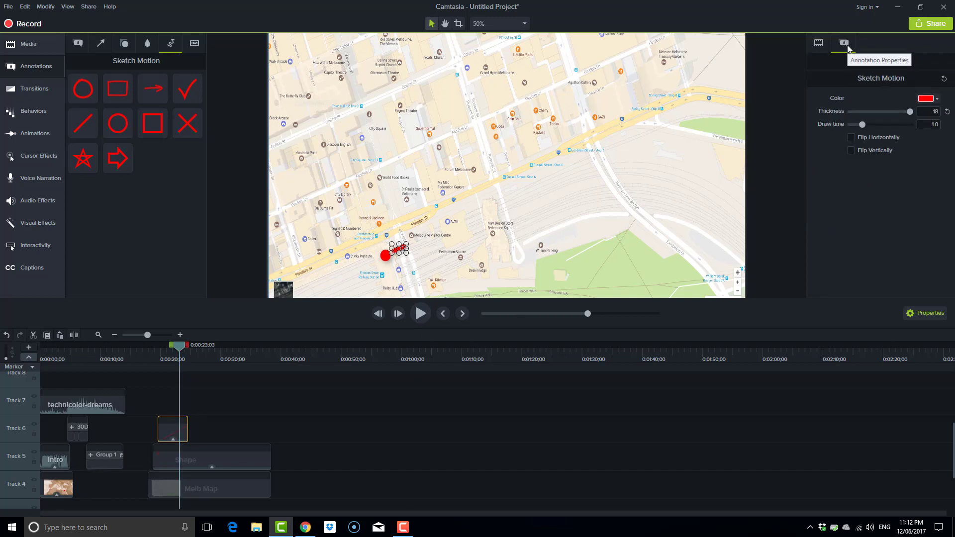
pyautogui.click(927, 125)
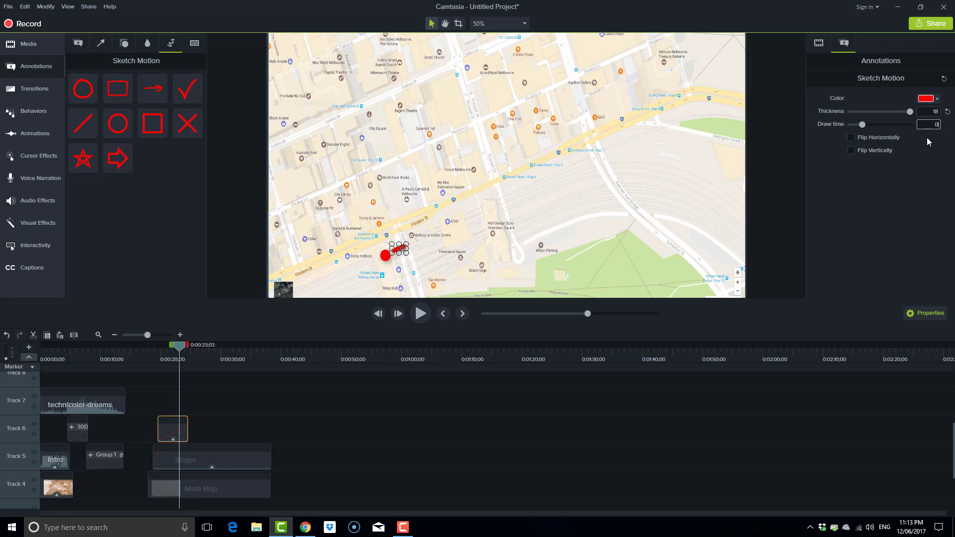
pyautogui.write('0.2')
pyautogui.press('Return')
pyautogui.moveTo(181, 350); pyautogui.dragTo(151, 347)
pyautogui.click(422, 315)
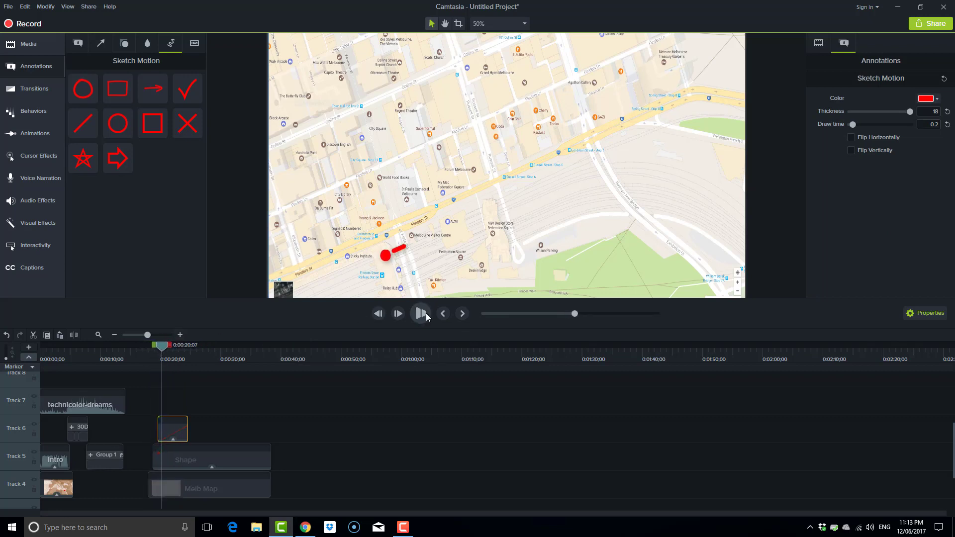
pyautogui.click(426, 314)
# Stretch the Sketch Motion, Melb Map and Shape clips past the one-minute mark so they end together.
pyautogui.moveTo(188, 431); pyautogui.dragTo(271, 432)
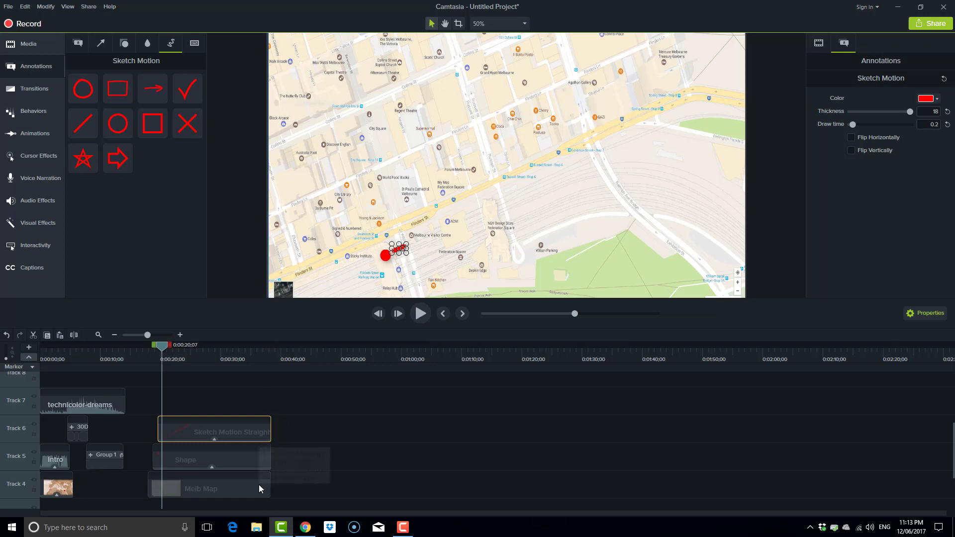
pyautogui.moveTo(269, 485); pyautogui.dragTo(493, 492)
pyautogui.moveTo(271, 454); pyautogui.dragTo(487, 459)
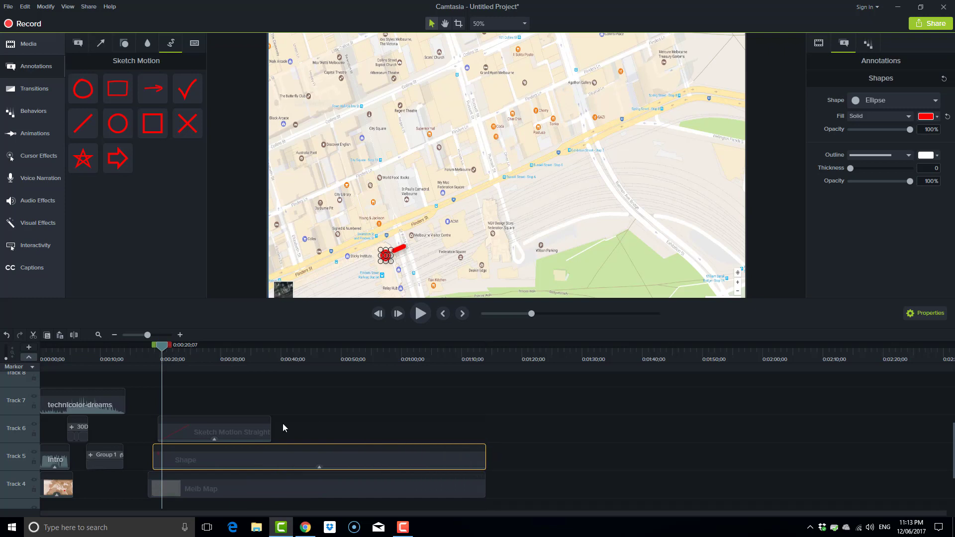
pyautogui.moveTo(272, 428); pyautogui.dragTo(485, 433)
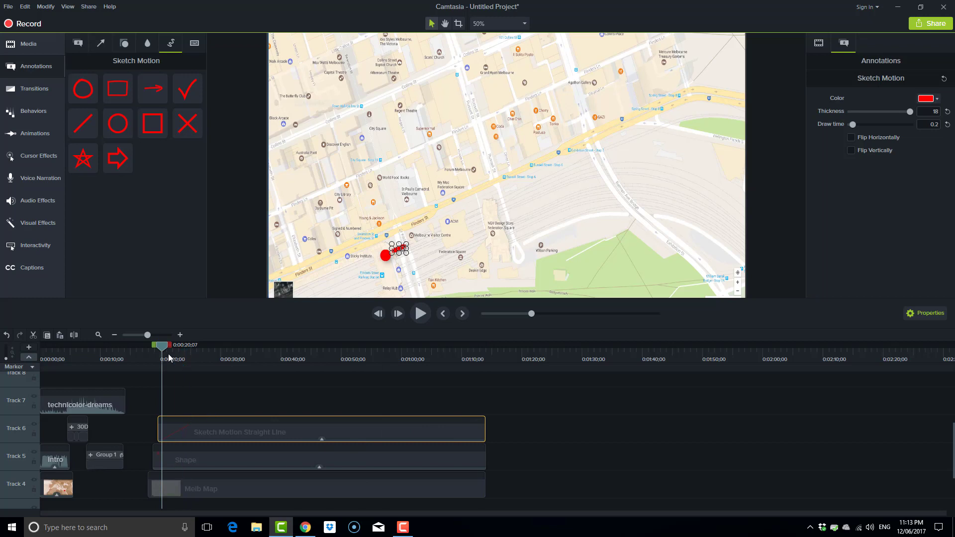
# Zoom the canvas preview to 75%, keep the map in place, and check the line near 0:00:20.
pyautogui.click(524, 25)
pyautogui.click(494, 77)
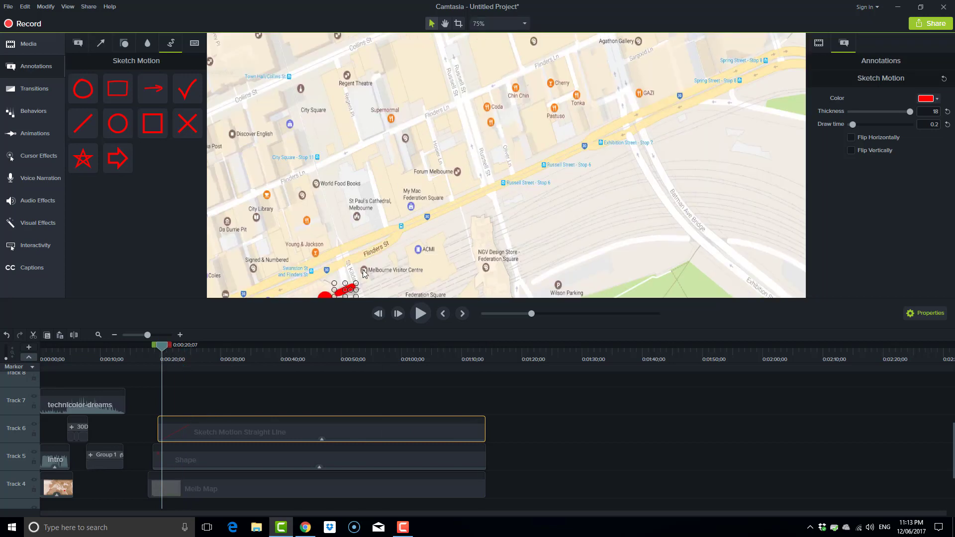
pyautogui.click(448, 231)
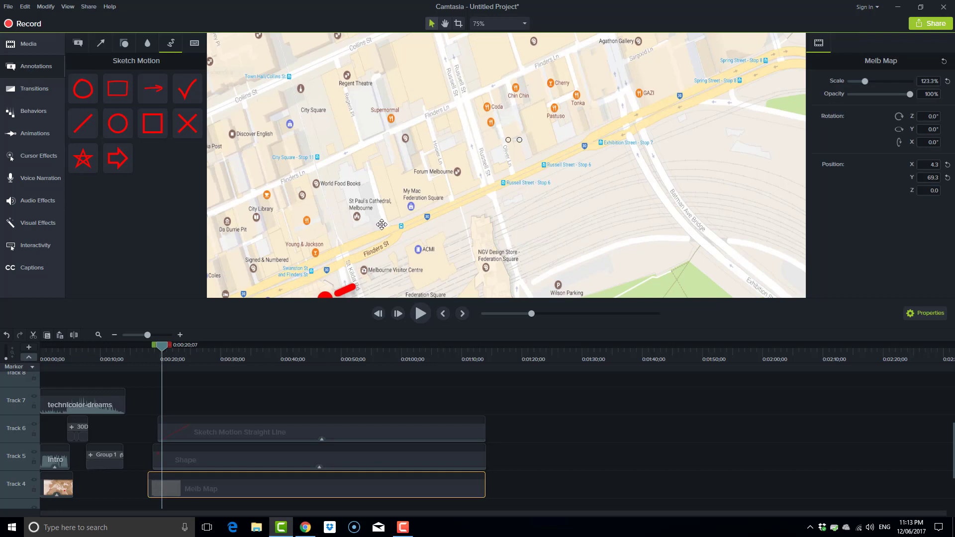
pyautogui.moveTo(382, 224); pyautogui.dragTo(384, 211)
pyautogui.hotkey('ctrl', 'z')
pyautogui.moveTo(166, 348)
pyautogui.mouseDown()
pyautogui.moveTo(157, 346)
pyautogui.moveTo(167, 347)
pyautogui.mouseUp()
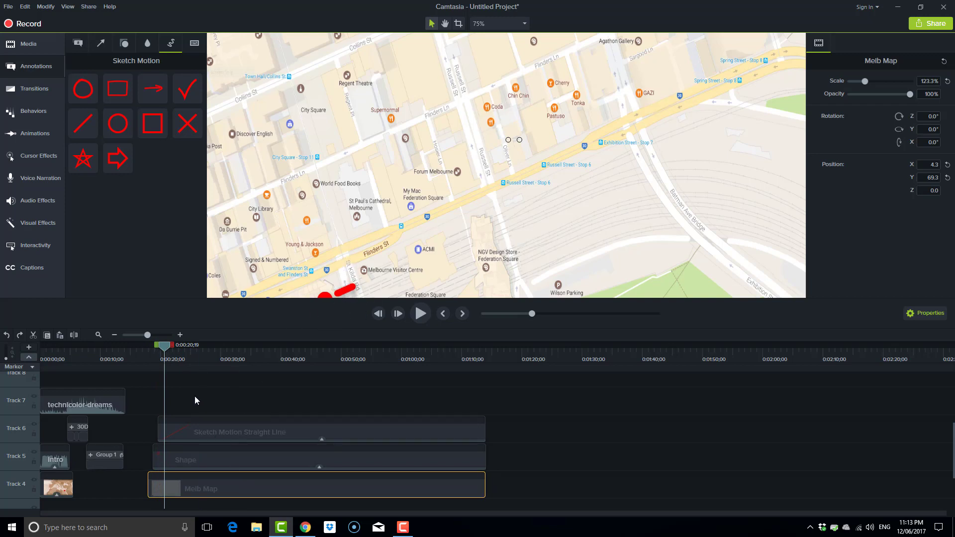
# Paste a copy of the sketch line onto Track 7 and place it along Flinders St.
pyautogui.click(212, 431)
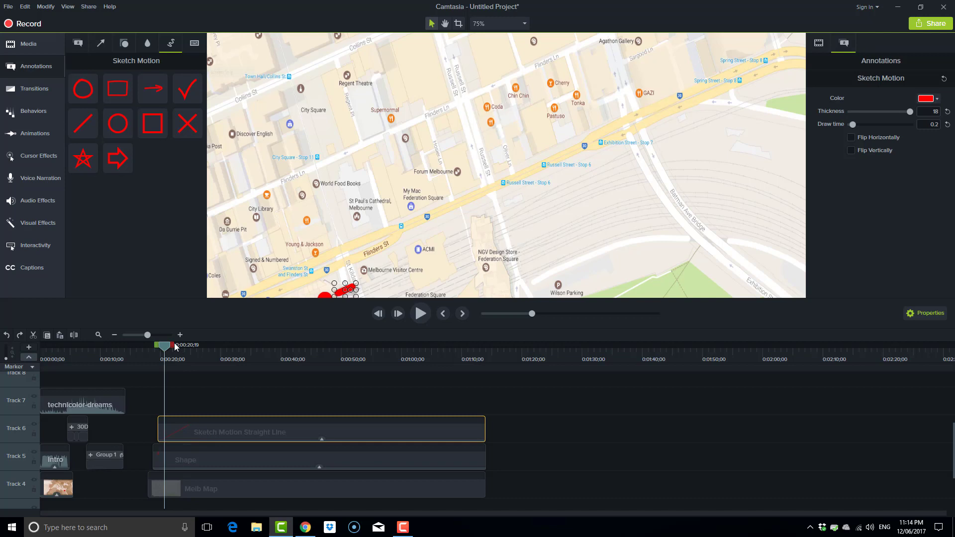
pyautogui.moveTo(164, 346); pyautogui.dragTo(167, 350)
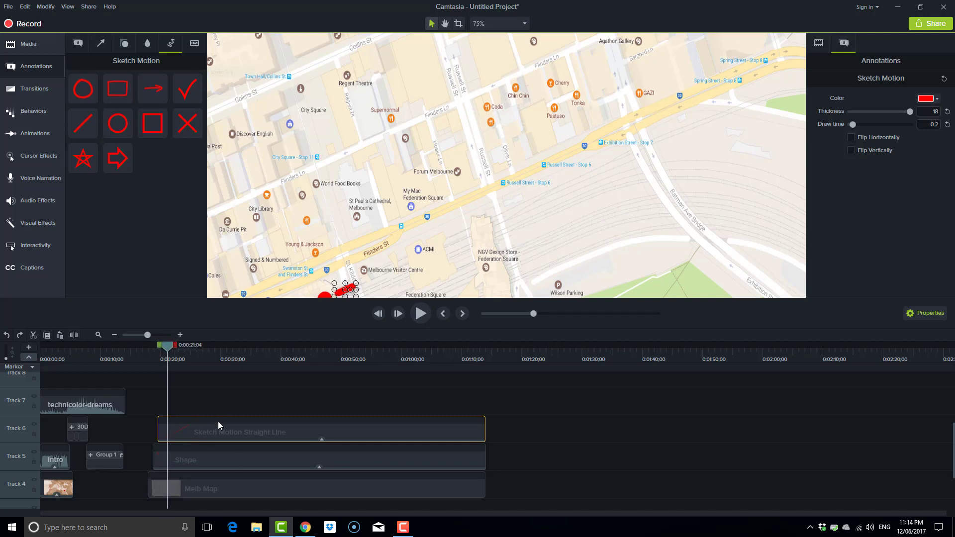
pyautogui.scroll(3, 217, 425)
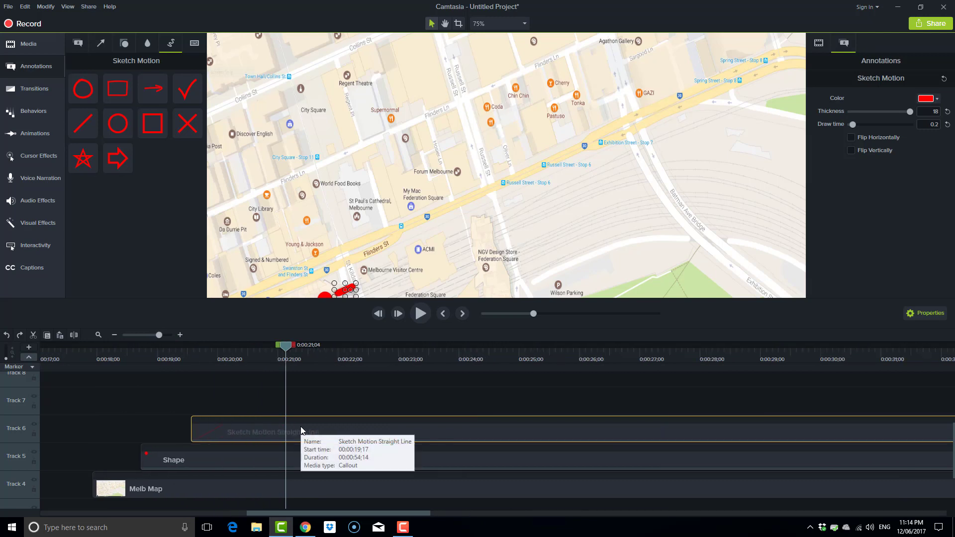
pyautogui.scroll(1, 301, 431)
pyautogui.moveTo(289, 346)
pyautogui.mouseDown()
pyautogui.moveTo(169, 350)
pyautogui.moveTo(190, 350)
pyautogui.mouseUp()
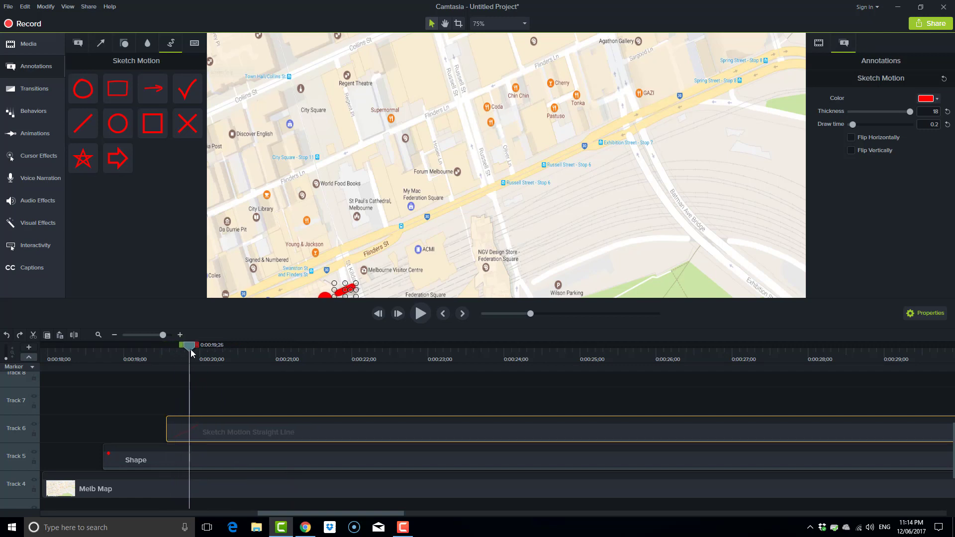
pyautogui.hotkey('ctrl', 'v')
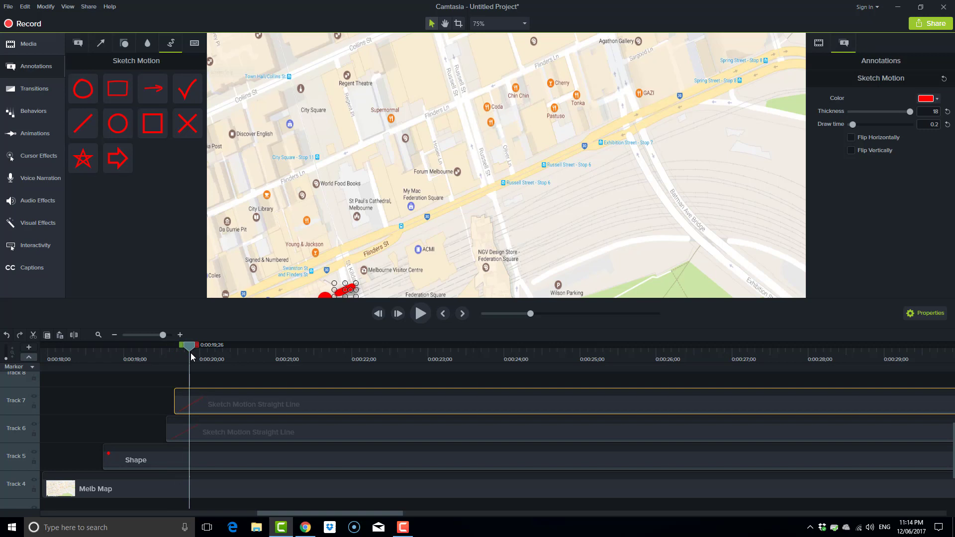
pyautogui.moveTo(190, 348)
pyautogui.mouseDown()
pyautogui.moveTo(148, 348)
pyautogui.moveTo(203, 359)
pyautogui.mouseUp()
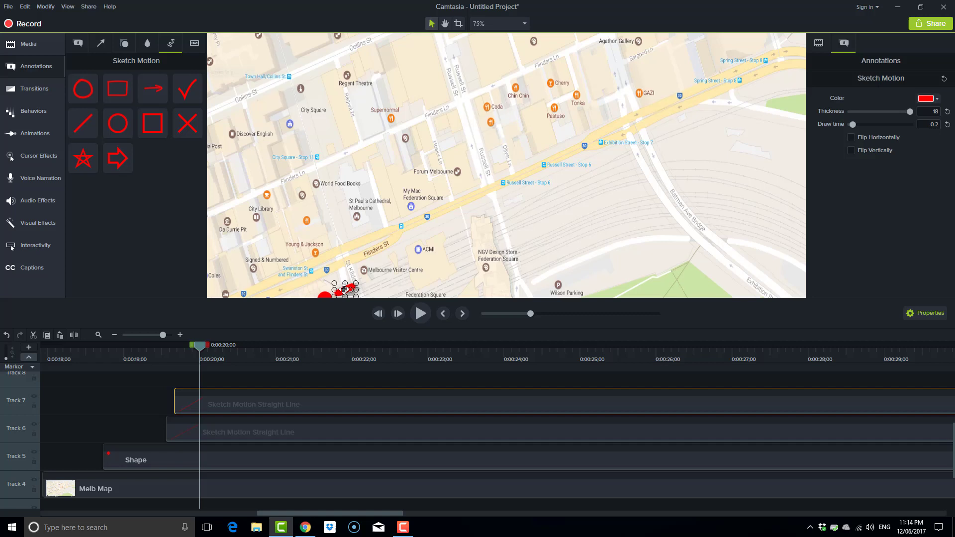
pyautogui.moveTo(344, 289); pyautogui.dragTo(351, 272)
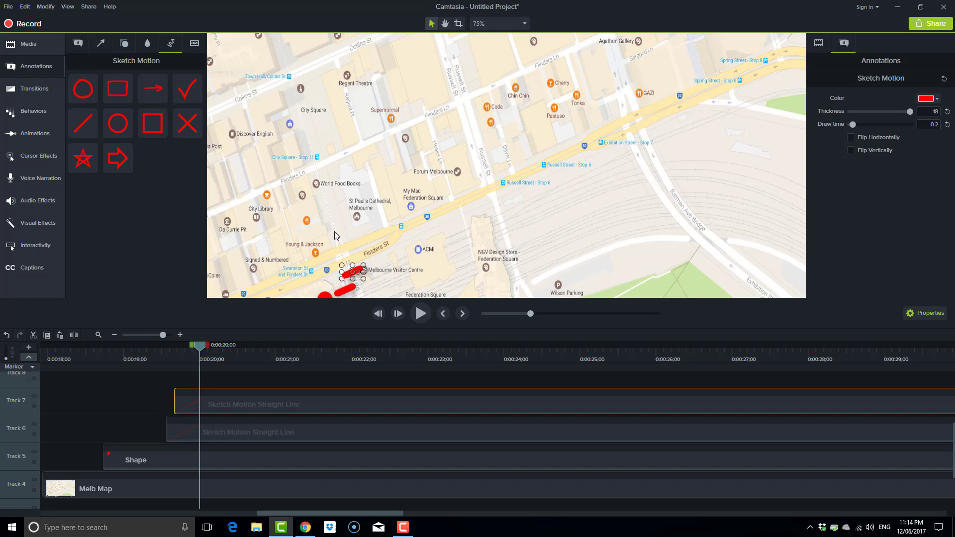
# Rotate the Track 7 dash near Melbourne Visitor Centre to run nearly vertical, then play to check.
pyautogui.moveTo(335, 232); pyautogui.dragTo(354, 272)
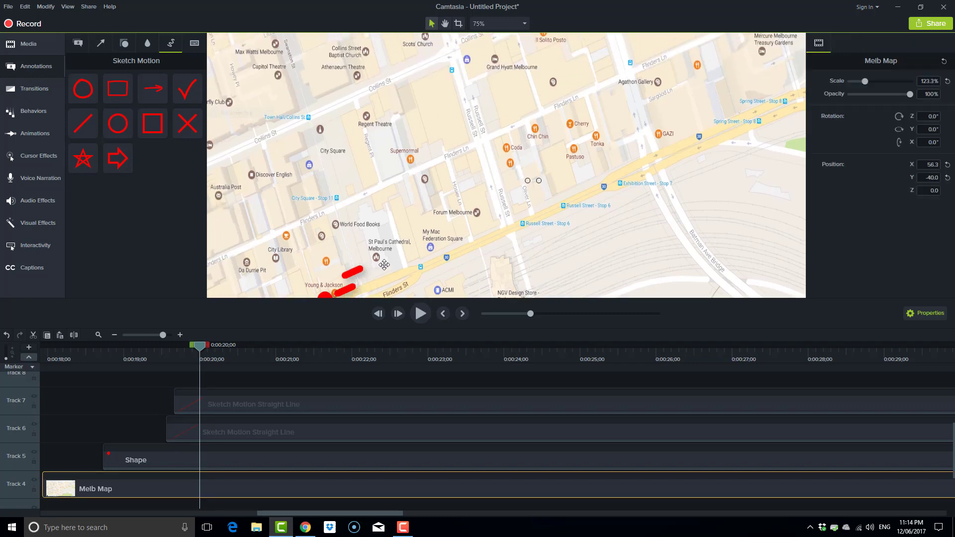
pyautogui.hotkey('ctrl', 'z')
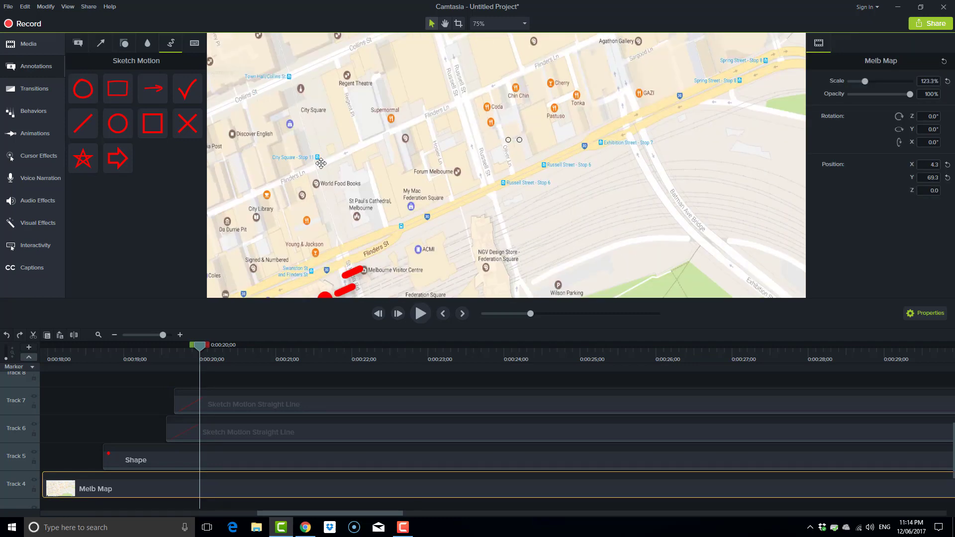
pyautogui.click(352, 273)
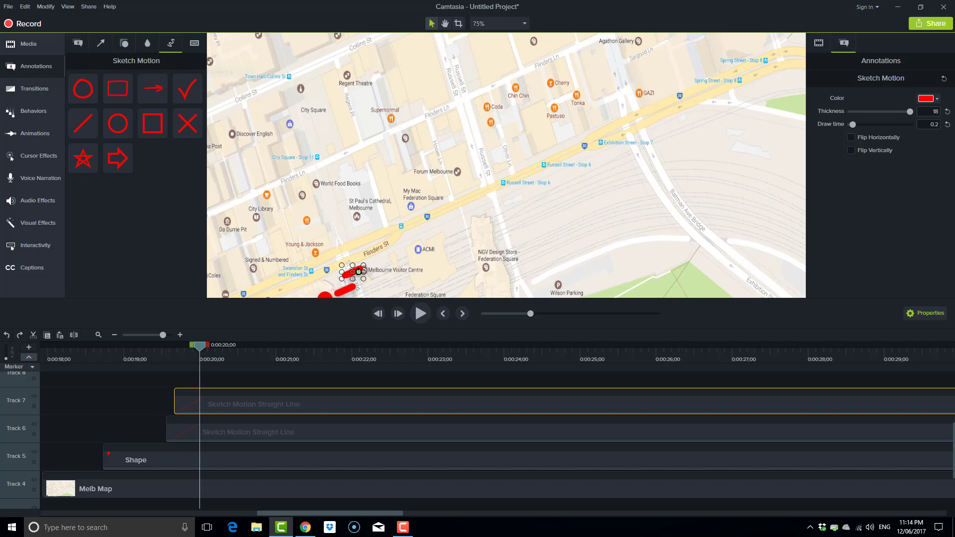
pyautogui.moveTo(359, 273)
pyautogui.mouseDown()
pyautogui.moveTo(355, 264)
pyautogui.moveTo(349, 271)
pyautogui.moveTo(352, 260)
pyautogui.moveTo(346, 274)
pyautogui.mouseUp()
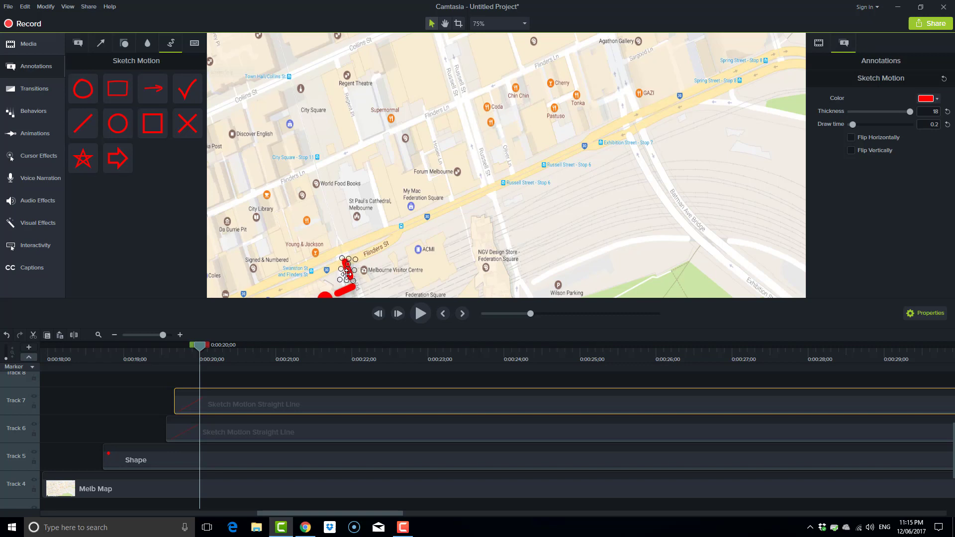
pyautogui.moveTo(199, 344); pyautogui.dragTo(96, 348)
pyautogui.press('space')
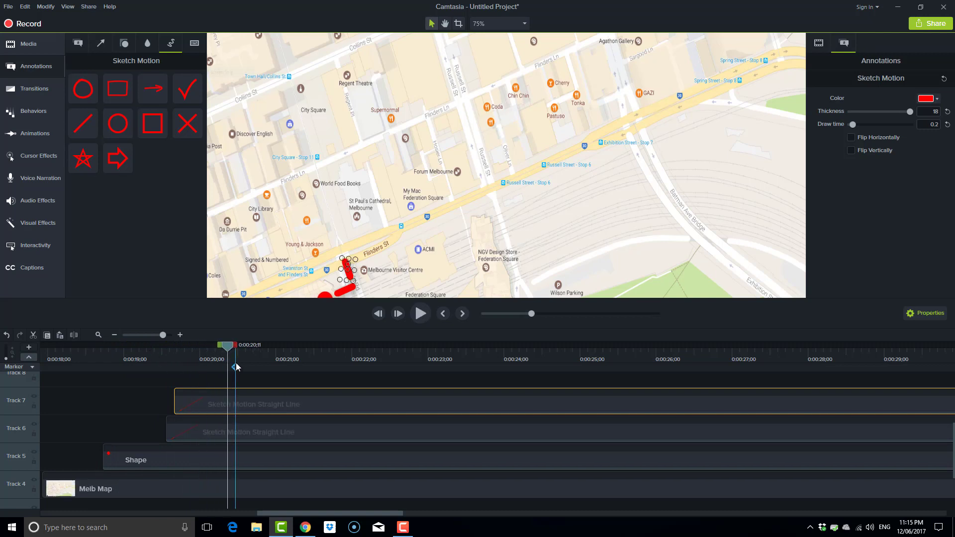
# Delay the Track 7 dash clip to start at 0:00:19;24 and scrub to confirm the order.
pyautogui.moveTo(235, 347)
pyautogui.mouseDown()
pyautogui.moveTo(145, 347)
pyautogui.moveTo(185, 352)
pyautogui.moveTo(164, 353)
pyautogui.mouseUp()
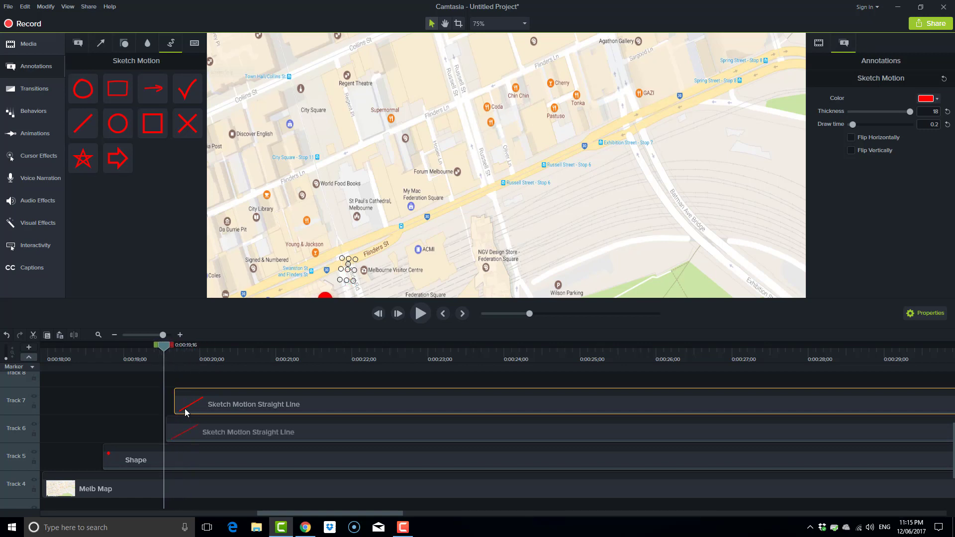
pyautogui.moveTo(175, 403); pyautogui.dragTo(182, 403)
pyautogui.moveTo(171, 348)
pyautogui.mouseDown()
pyautogui.moveTo(198, 349)
pyautogui.moveTo(168, 349)
pyautogui.moveTo(201, 360)
pyautogui.moveTo(186, 349)
pyautogui.moveTo(206, 349)
pyautogui.mouseUp()
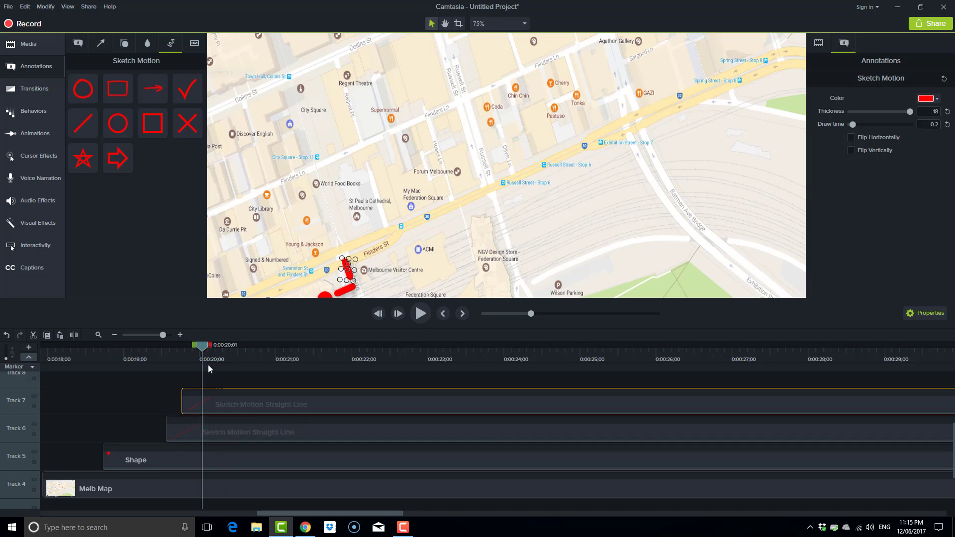
# Paste a third dash on Track 8, start it slightly later, and lay it along Flinders St.
pyautogui.hotkey('ctrl', 'v')
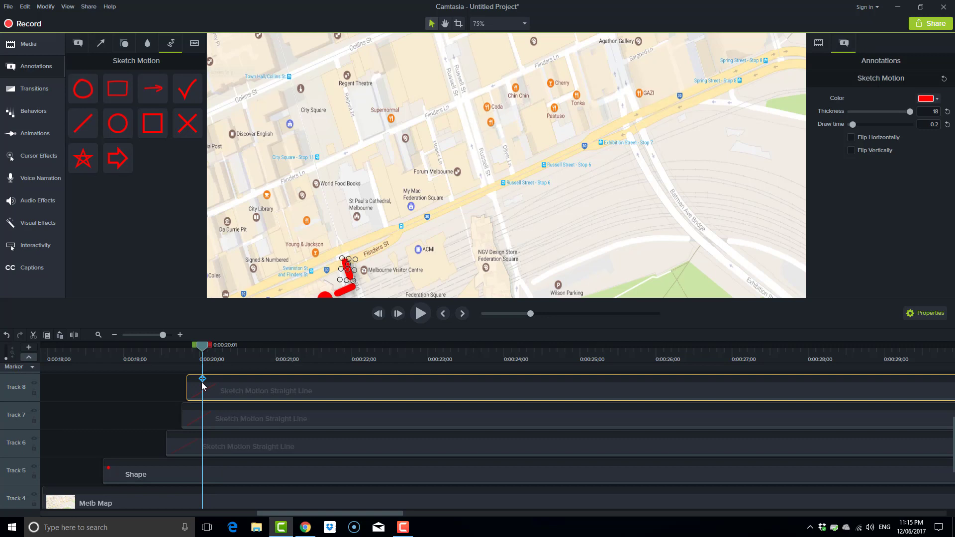
pyautogui.moveTo(199, 388); pyautogui.dragTo(207, 388)
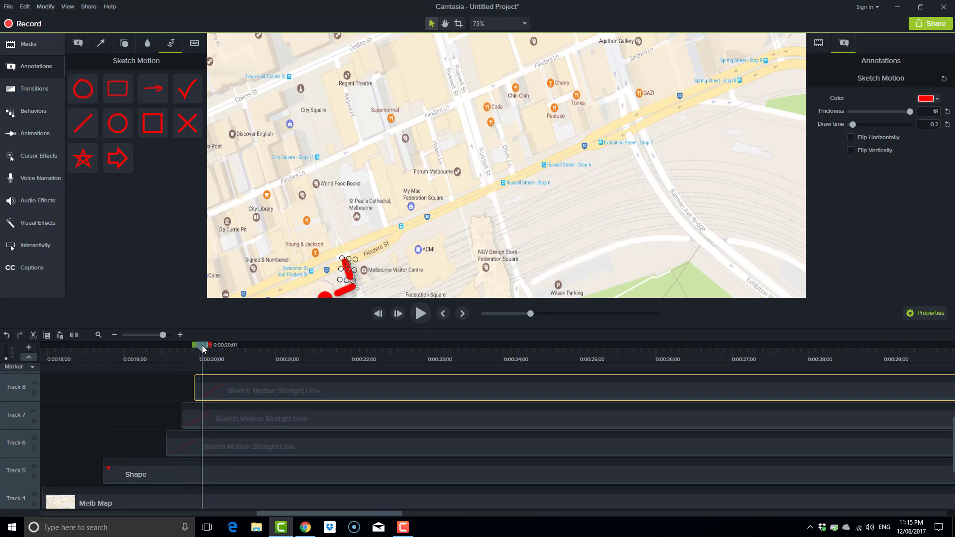
pyautogui.moveTo(203, 348)
pyautogui.mouseDown()
pyautogui.moveTo(184, 345)
pyautogui.moveTo(204, 346)
pyautogui.mouseUp()
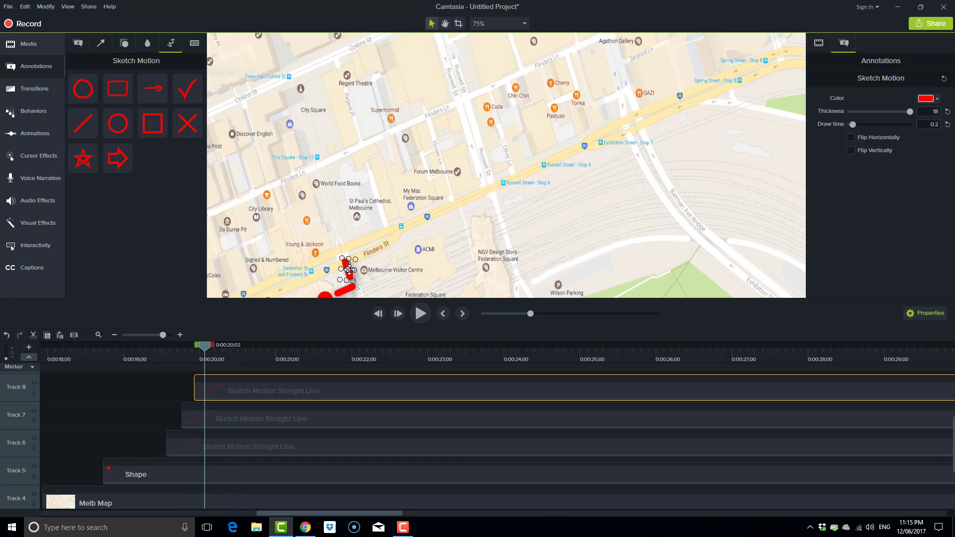
pyautogui.moveTo(350, 270); pyautogui.dragTo(338, 237)
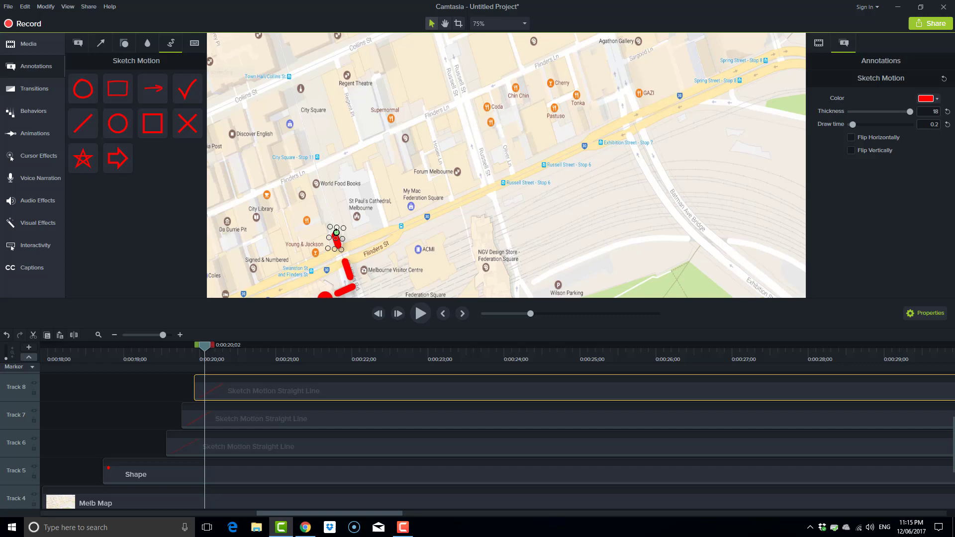
pyautogui.moveTo(337, 232)
pyautogui.mouseDown()
pyautogui.moveTo(329, 240)
pyautogui.moveTo(347, 252)
pyautogui.mouseUp()
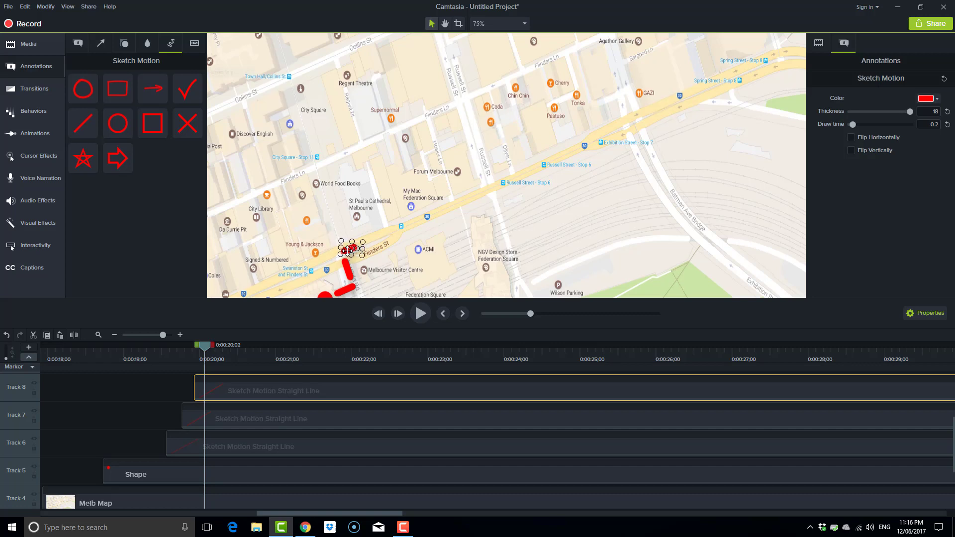
pyautogui.moveTo(204, 345)
pyautogui.mouseDown()
pyautogui.moveTo(175, 345)
pyautogui.moveTo(215, 348)
pyautogui.mouseUp()
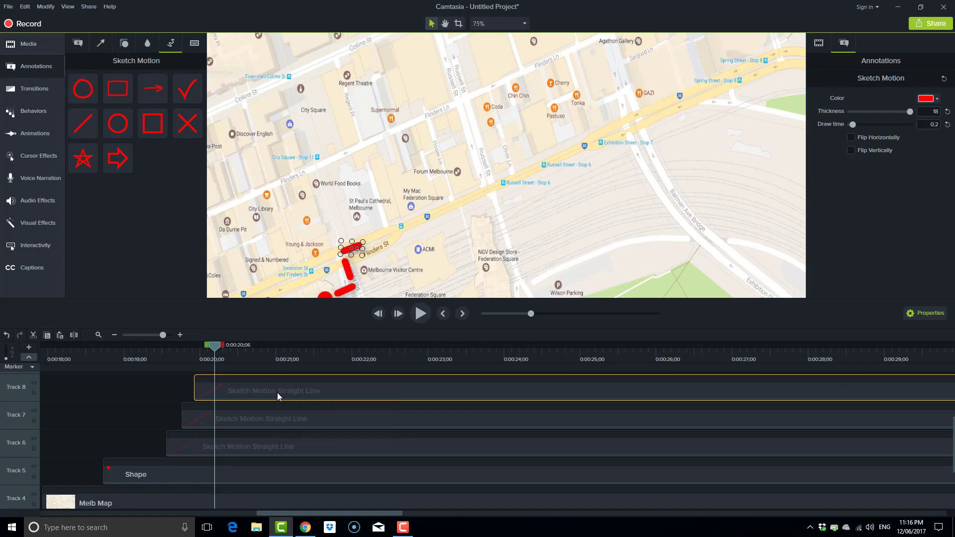
# Paste a new dash clip on Track 9 one frame later, trimmed to start at the playhead.
pyautogui.click(216, 349)
pyautogui.hotkey('ctrl', 'v')
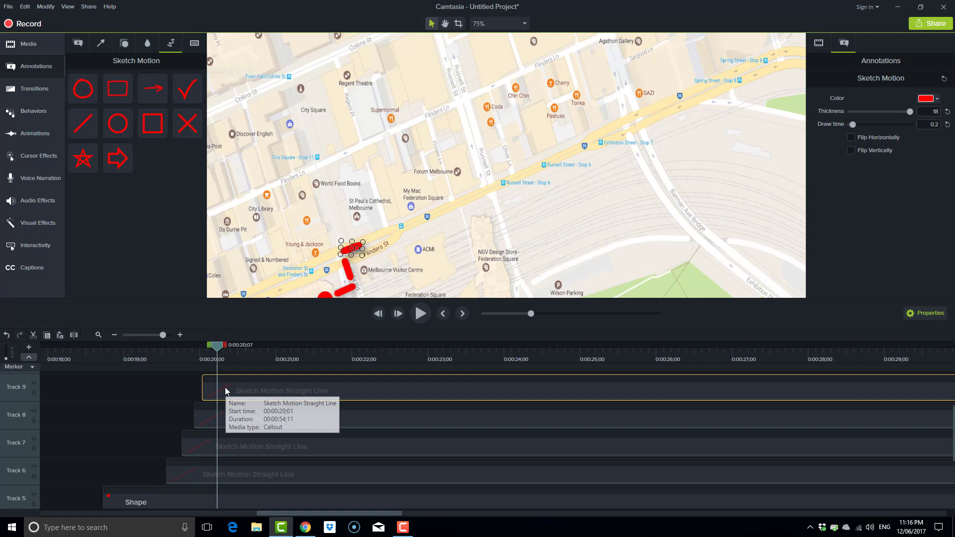
pyautogui.moveTo(203, 388); pyautogui.dragTo(209, 387)
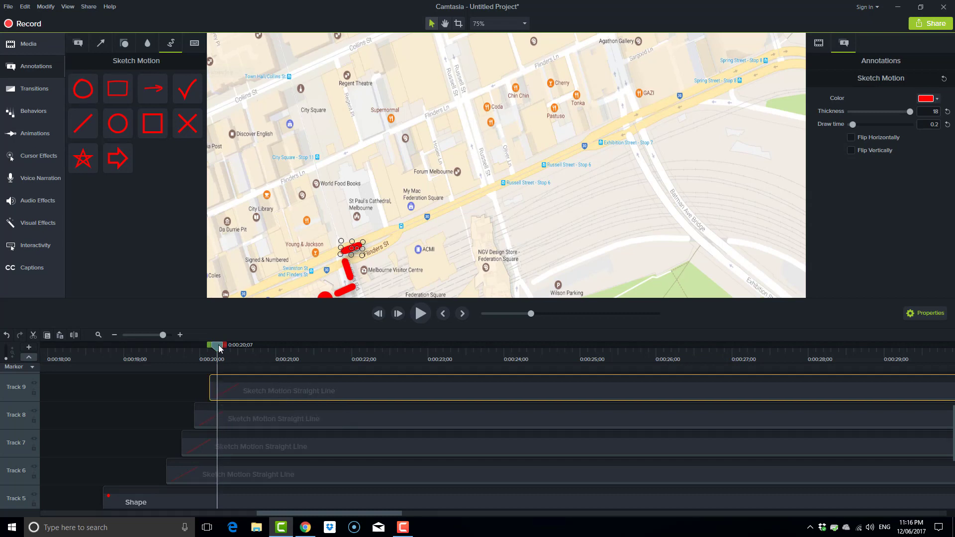
pyautogui.moveTo(217, 346)
pyautogui.mouseDown()
pyautogui.moveTo(190, 346)
pyautogui.moveTo(222, 349)
pyautogui.mouseUp()
# Position the fourth dash up-right along Flinders St, nudged onto the street.
pyautogui.moveTo(351, 247); pyautogui.dragTo(378, 236)
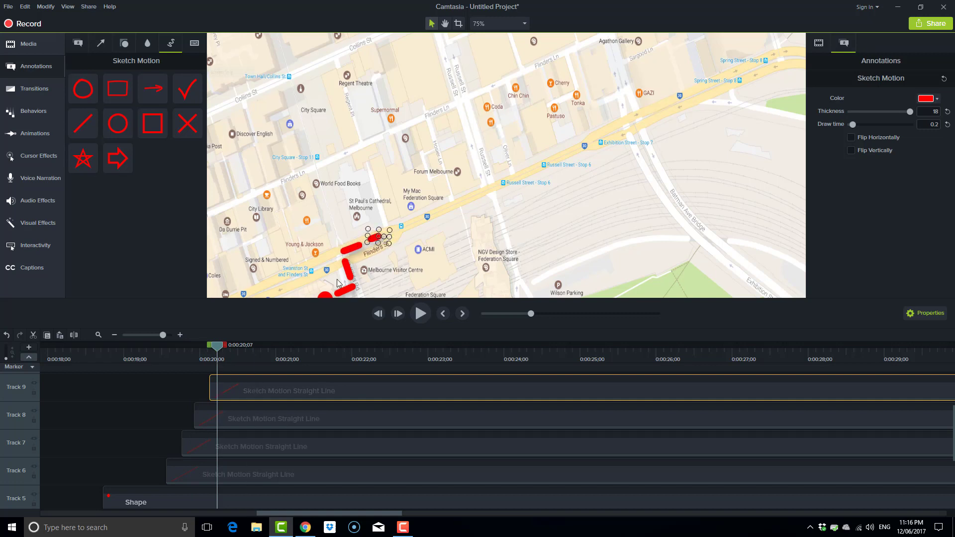
pyautogui.moveTo(219, 349); pyautogui.dragTo(228, 350)
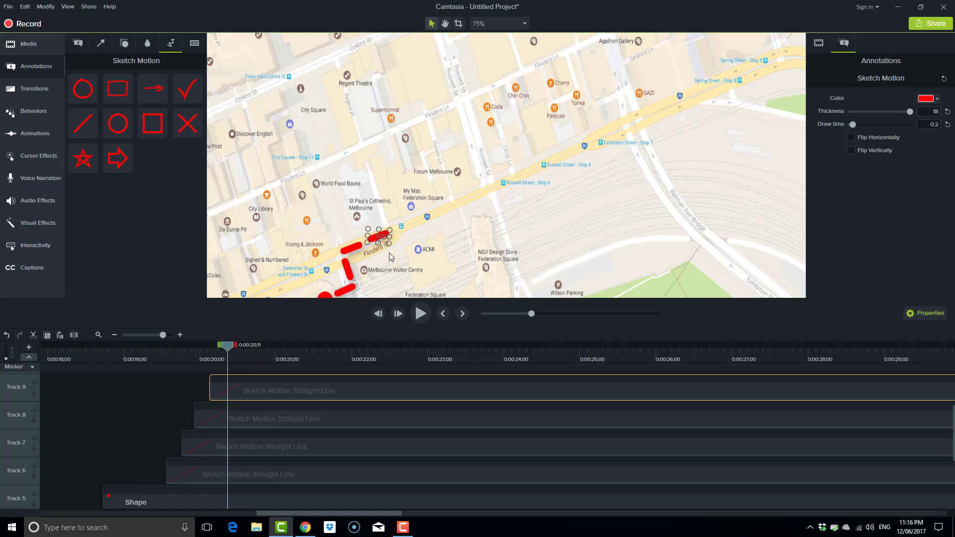
pyautogui.moveTo(379, 234); pyautogui.dragTo(377, 237)
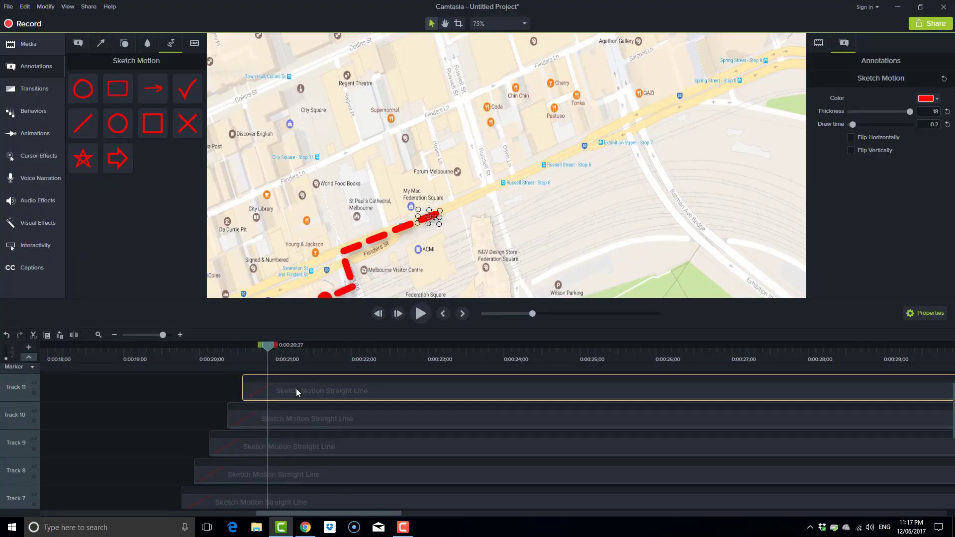
# Paste two more dashes on Tracks 12 and 13, each placed further up Flinders St.
pyautogui.hotkey('ctrl', 'v')
pyautogui.moveTo(429, 217); pyautogui.dragTo(453, 206)
pyautogui.moveTo(267, 347); pyautogui.dragTo(281, 347)
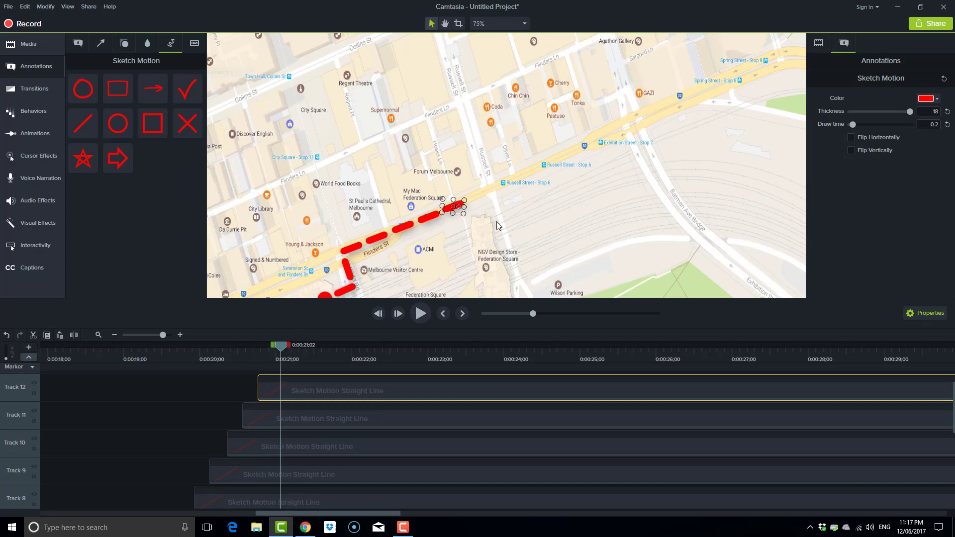
pyautogui.hotkey('ctrl', 'v')
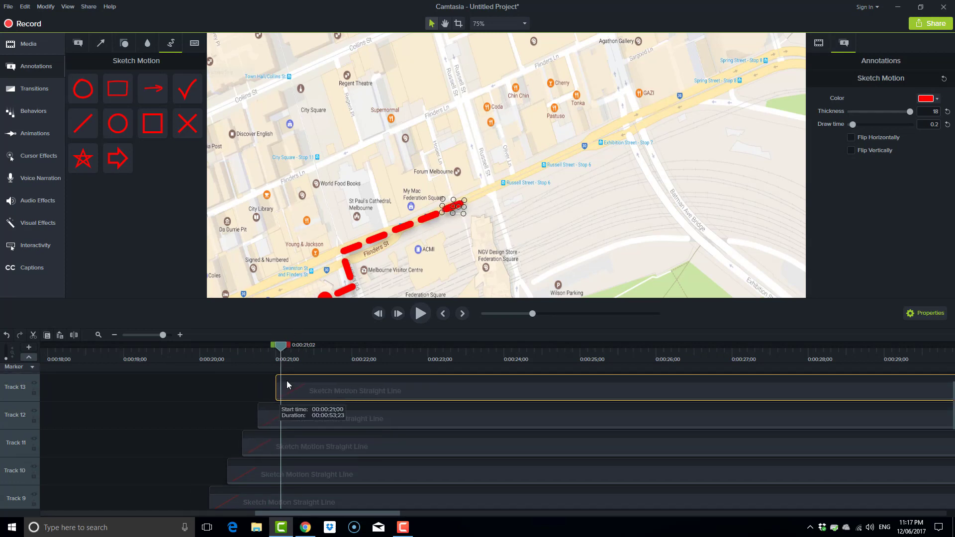
pyautogui.moveTo(453, 206); pyautogui.dragTo(479, 196)
pyautogui.moveTo(281, 345); pyautogui.dragTo(293, 345)
# Add a last dash on Track 14 turned vertical at Russell St, then deselect to review.
pyautogui.hotkey('ctrl', 'v')
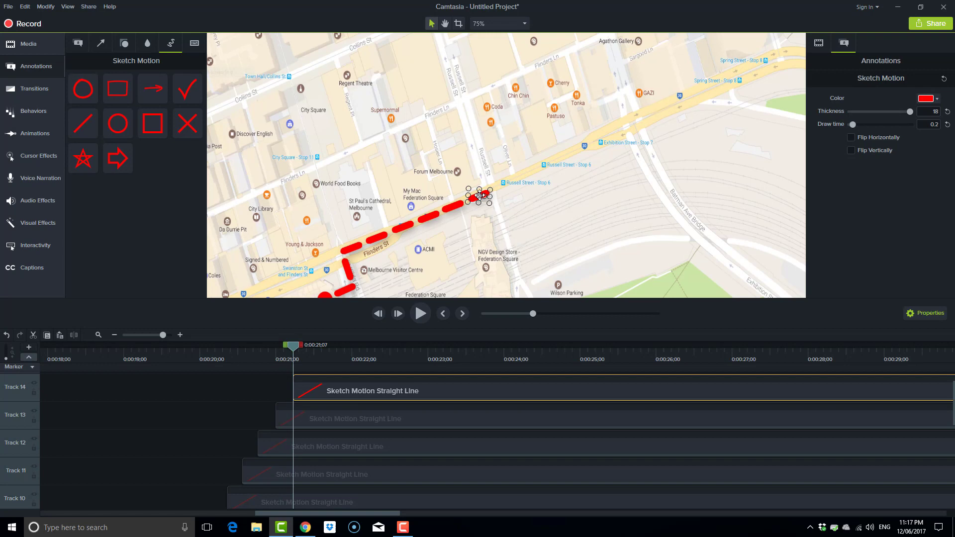
pyautogui.moveTo(479, 196); pyautogui.dragTo(497, 196)
pyautogui.scroll(1, 216, 422)
pyautogui.click(348, 391)
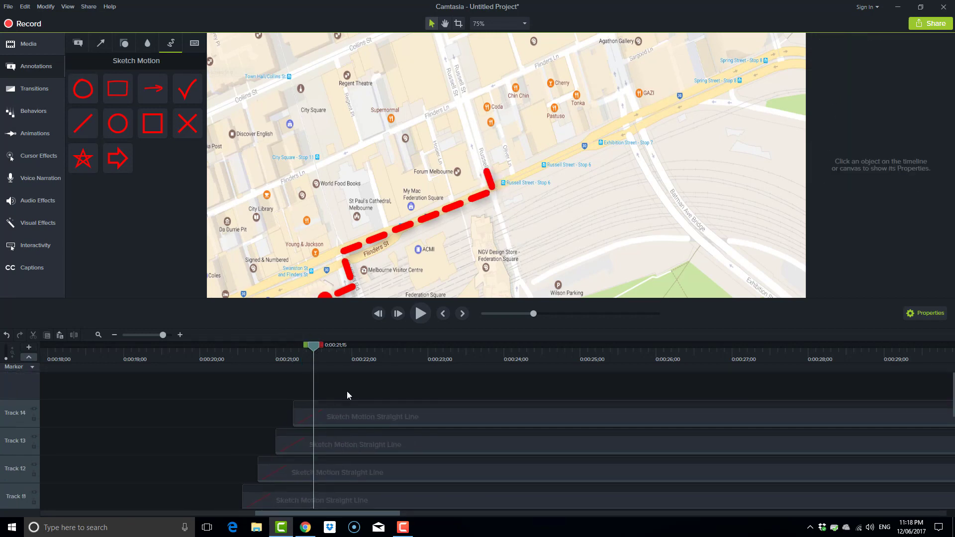
# Paste the red dot Shape on Track 15 at the path's top near Russell St and shorten its clip.
pyautogui.hotkey('ctrl', 'v')
pyautogui.moveTo(314, 344); pyautogui.dragTo(330, 345)
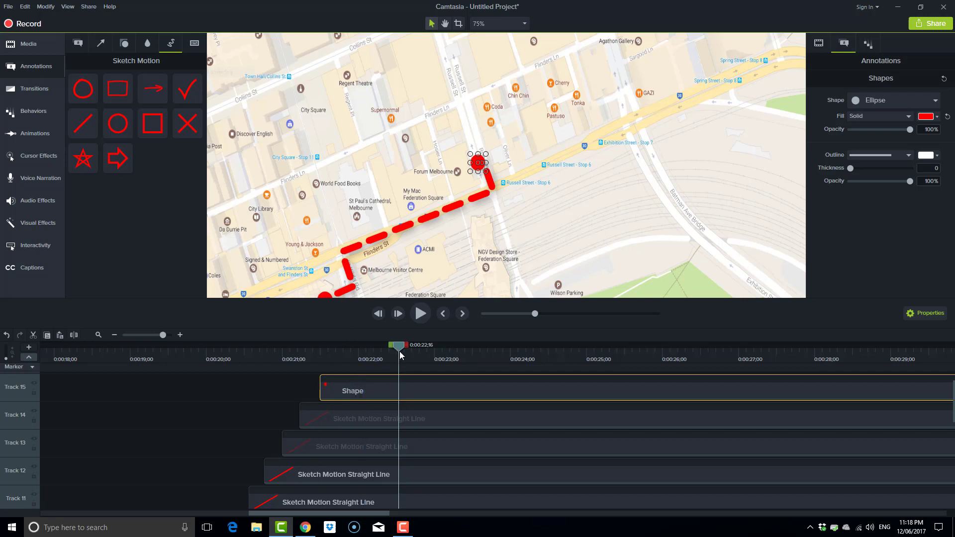
pyautogui.scroll(-3, 239, 418)
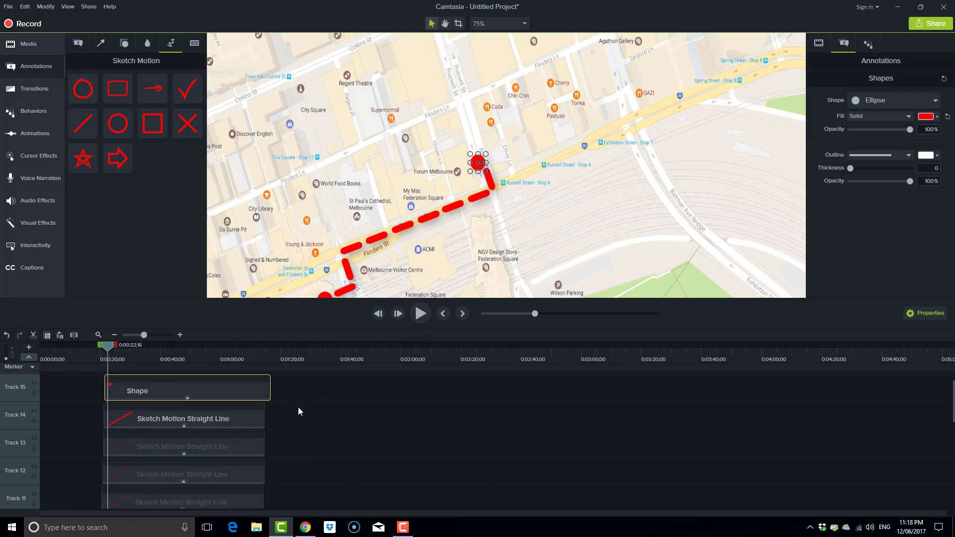
pyautogui.moveTo(273, 397); pyautogui.dragTo(264, 397)
pyautogui.scroll(-5, 93, 419)
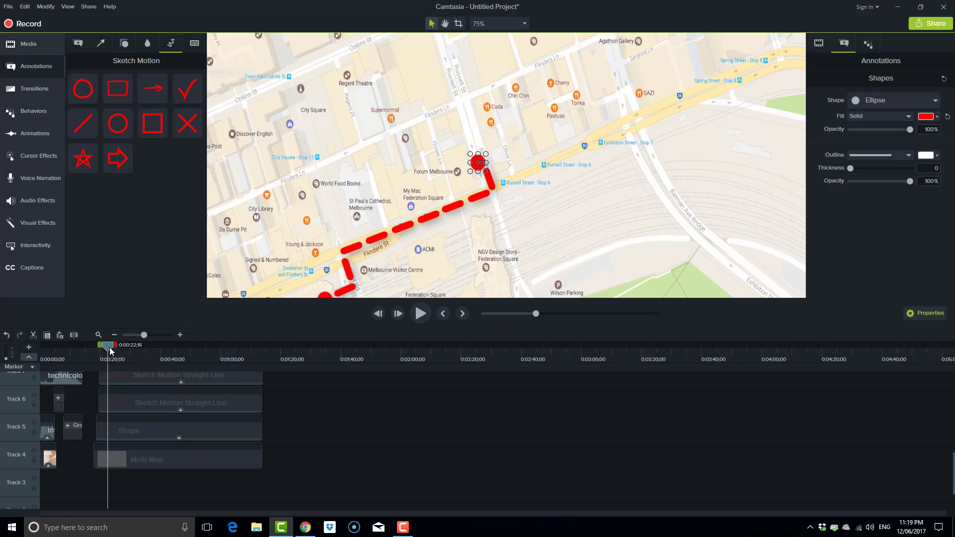
# Rewind before the route, set the preview zoom to 50%, and play the dashed route animation through.
pyautogui.moveTo(110, 351); pyautogui.dragTo(99, 351)
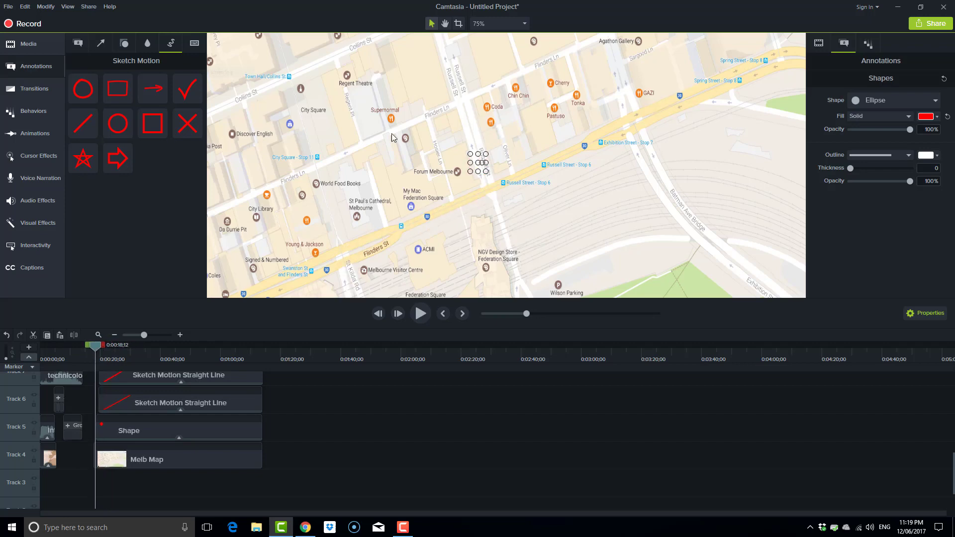
pyautogui.click(525, 23)
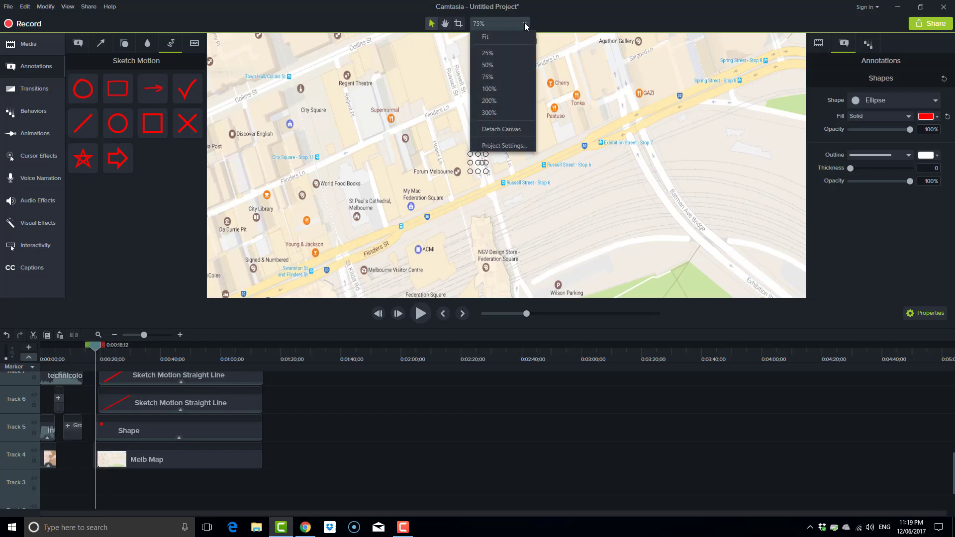
pyautogui.click(502, 77)
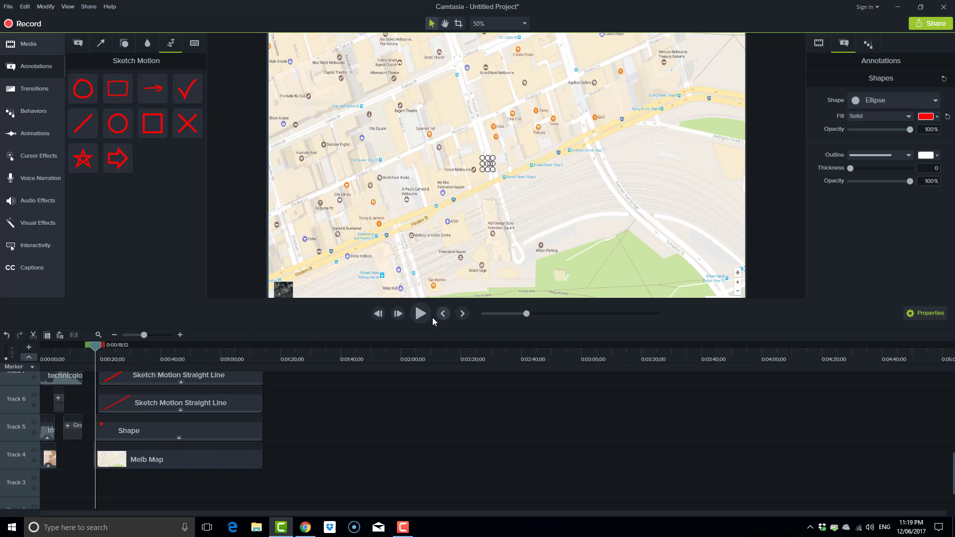
pyautogui.click(419, 318)
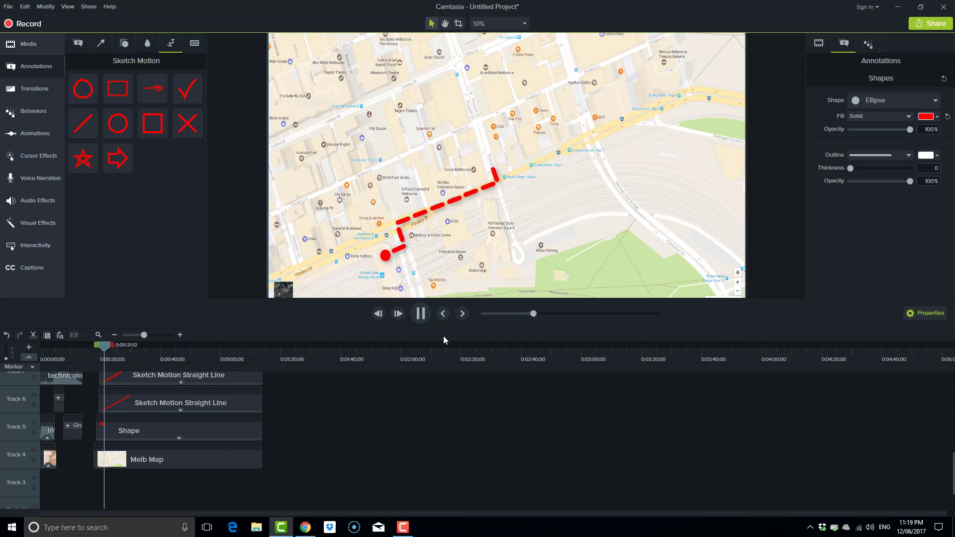
pyautogui.click(420, 314)
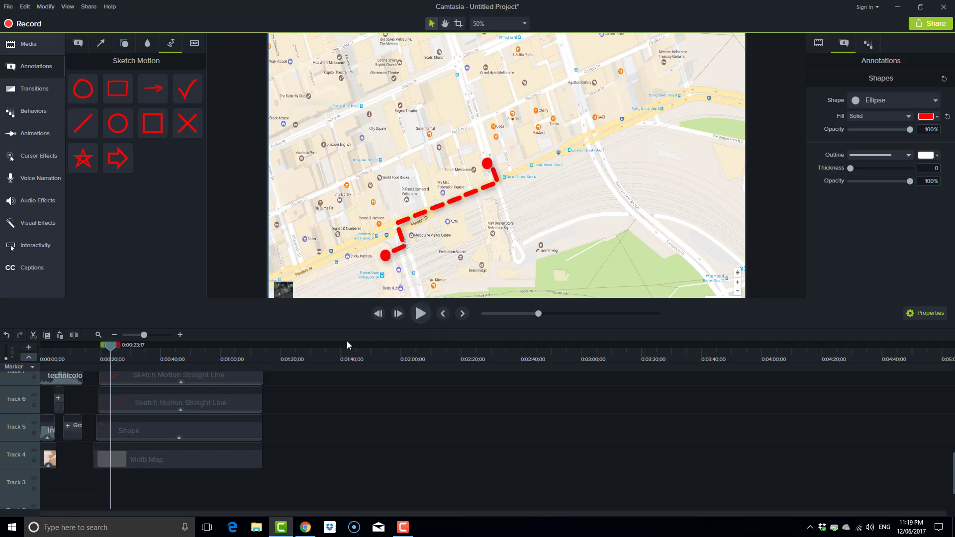